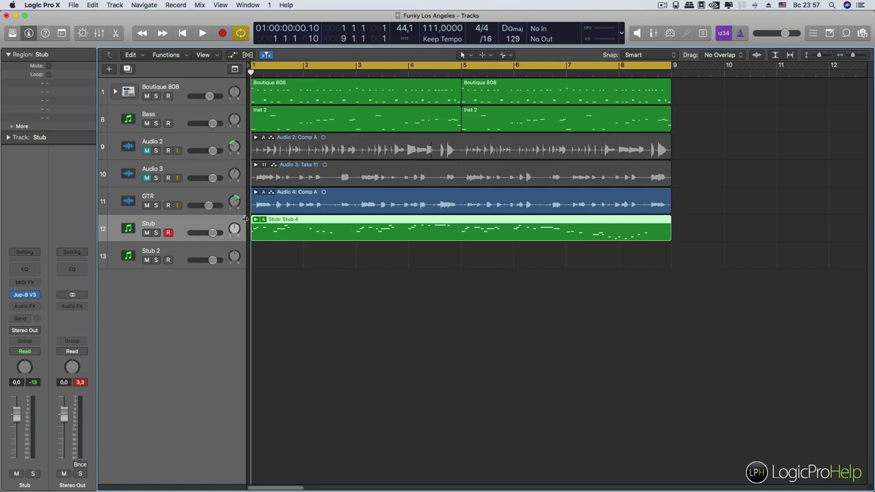
# Step: Expand the take folders on the Stub and GTR tracks and look over the GTR takes
pyautogui.click(257, 220)
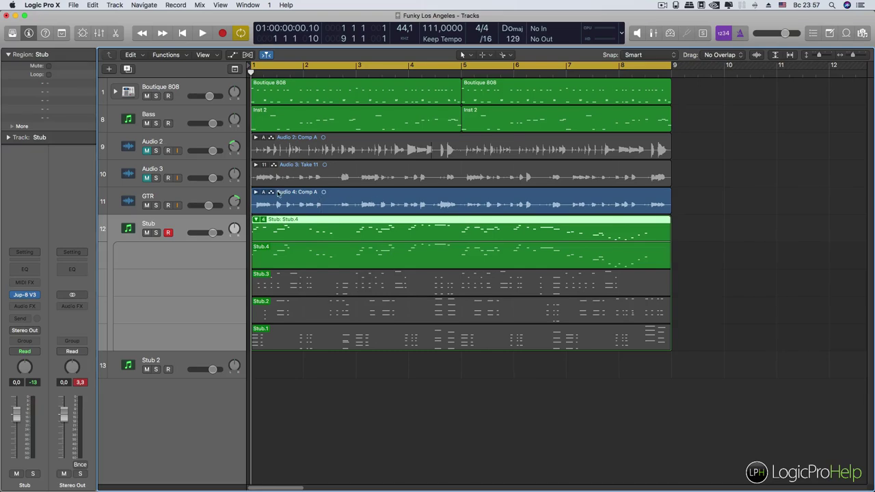
pyautogui.click(256, 192)
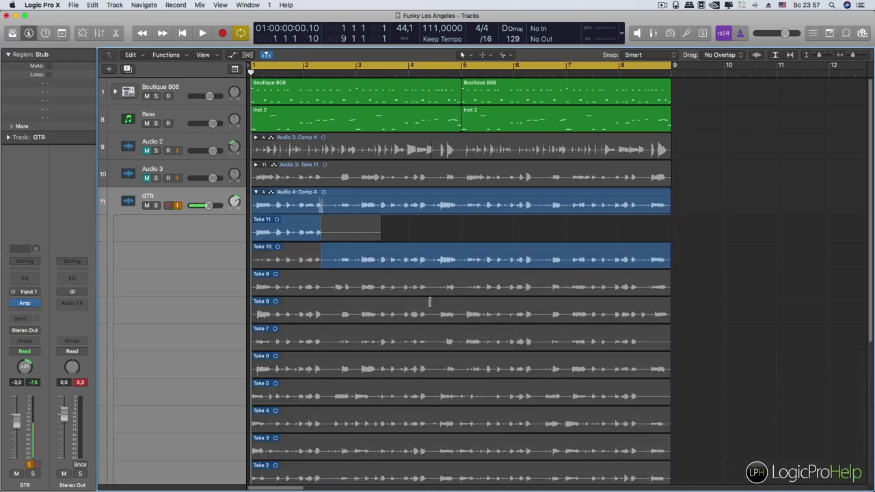
pyautogui.scroll(-5, 408, 321)
pyautogui.scroll(2, 408, 295)
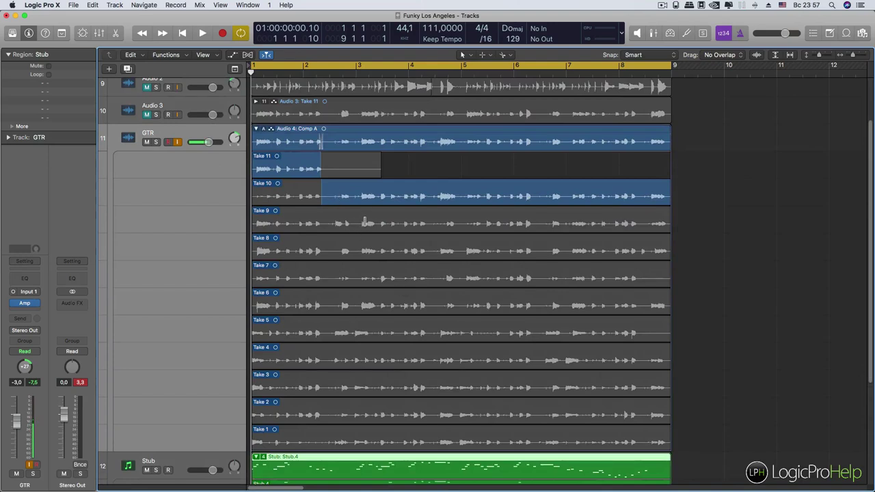
# Step: Comp the GTR take folder with Take 7 from bar 3 onward and Take 10 from about bar 5 to 6.5, and collapse the folder
pyautogui.scroll(1, 372, 231)
pyautogui.moveTo(362, 241); pyautogui.dragTo(439, 279)
pyautogui.scroll(-1, 410, 263)
pyautogui.click(441, 278)
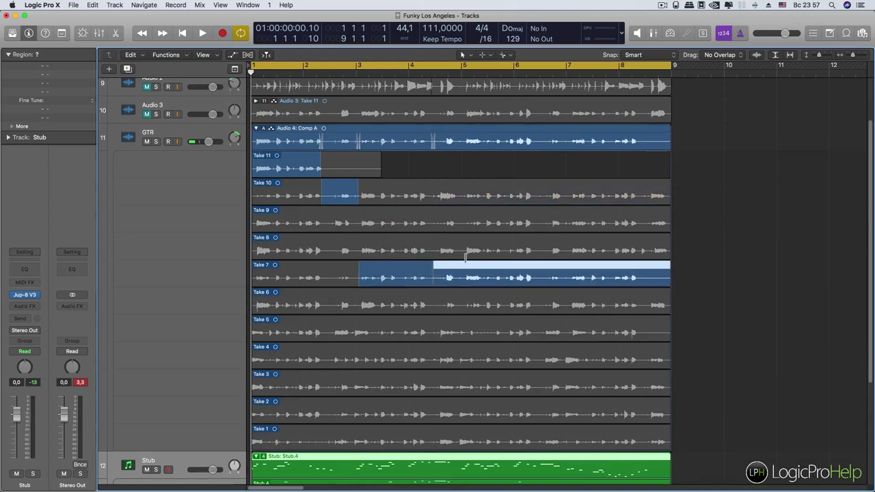
pyautogui.moveTo(466, 196); pyautogui.dragTo(539, 199)
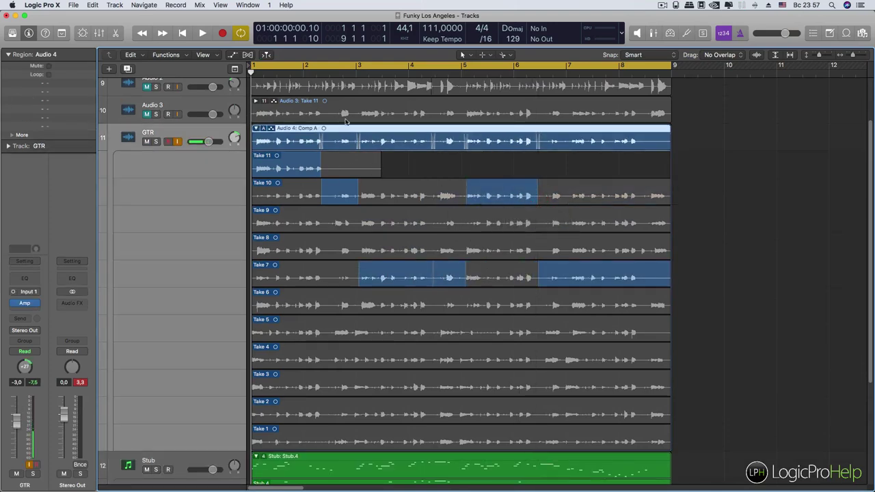
pyautogui.scroll(2, 583, 228)
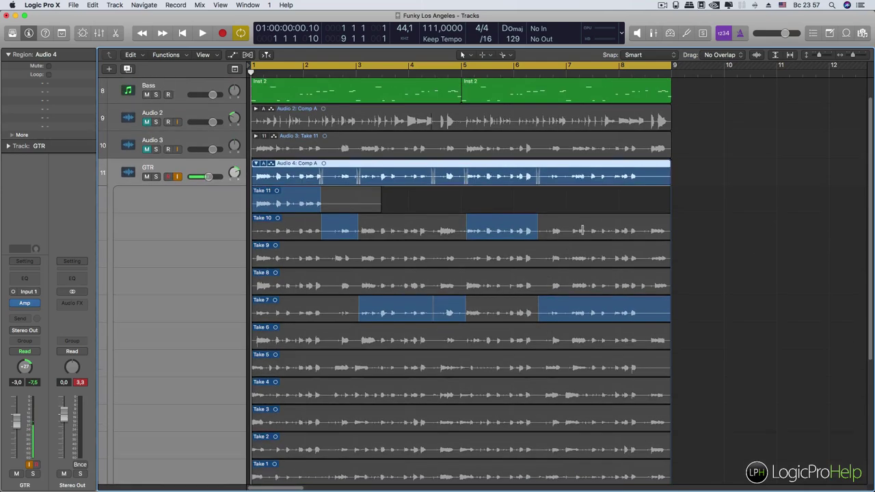
pyautogui.click(257, 164)
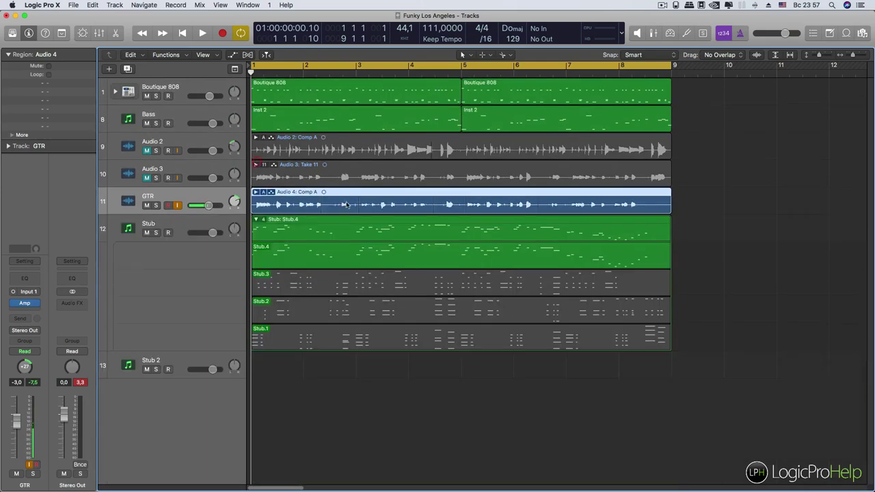
# Step: Switch the Stub take folder to take Stub.3 and back to Stub.4
pyautogui.click(323, 230)
pyautogui.click(318, 287)
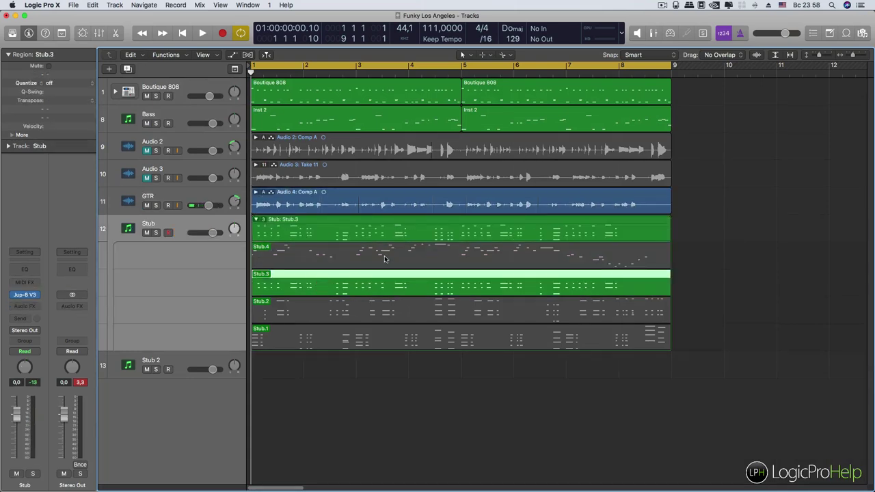
pyautogui.click(408, 257)
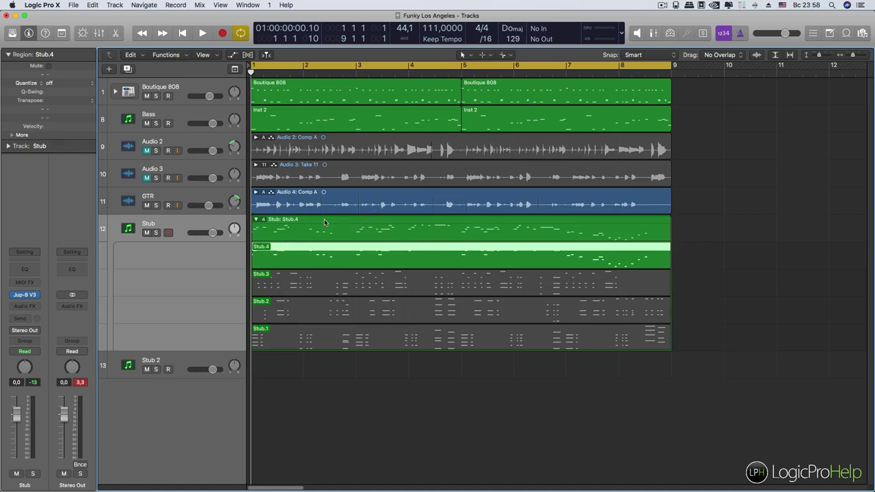
# Step: Expand the GTR take folder to examine its comped sections, and collapse it again
pyautogui.click(337, 198)
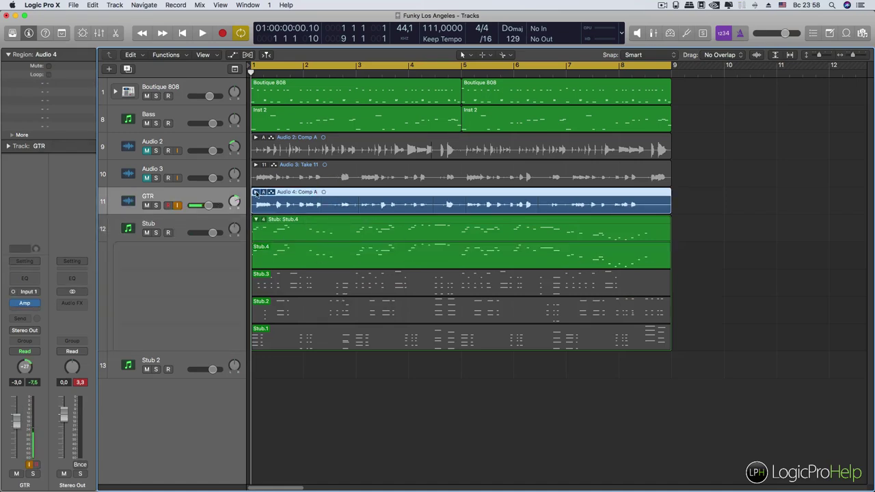
pyautogui.click(255, 192)
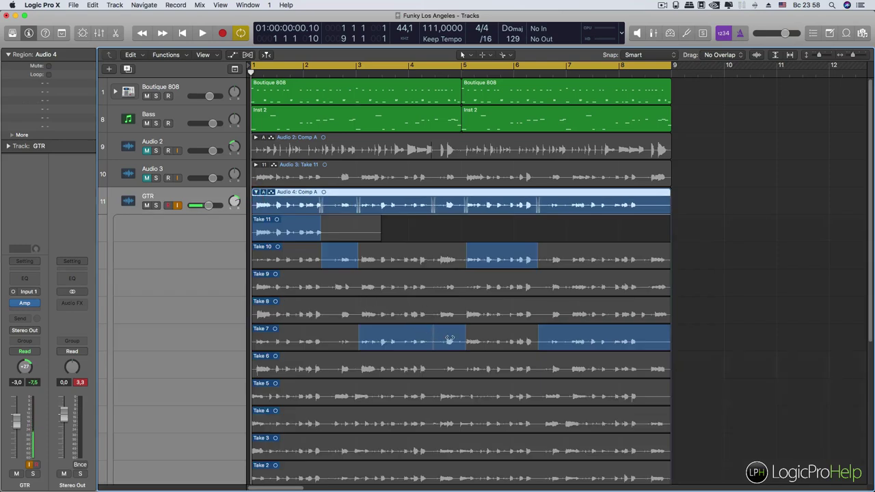
pyautogui.click(256, 192)
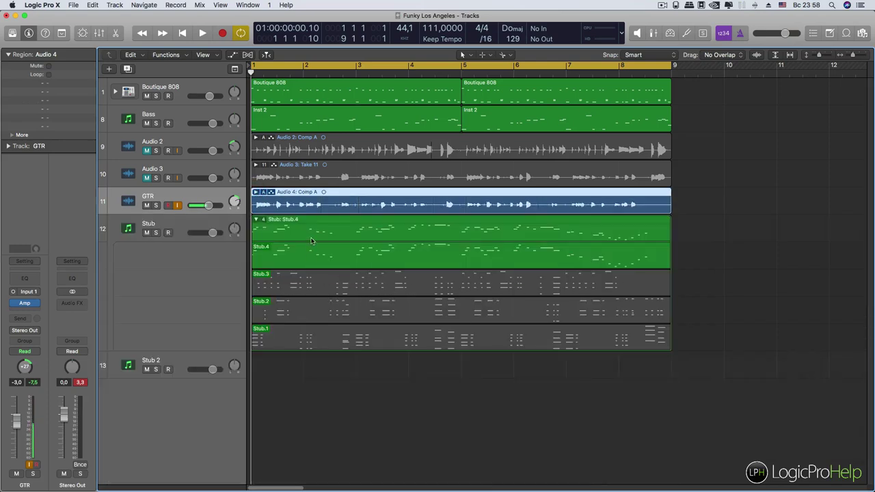
# Step: Switch the Stub take folder through its four takes repeatedly, leaving Stub.3 as the active take
pyautogui.click(335, 282)
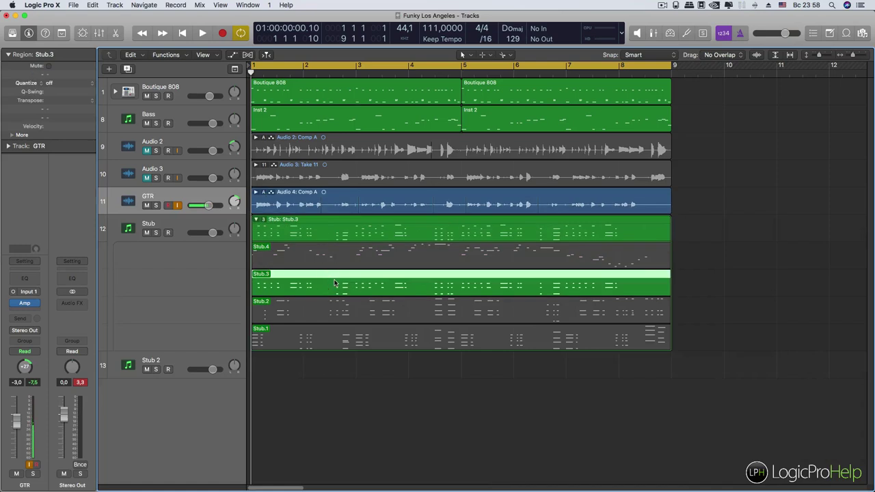
pyautogui.click(335, 260)
pyautogui.click(322, 293)
pyautogui.click(313, 313)
pyautogui.click(338, 268)
pyautogui.click(333, 294)
pyautogui.click(328, 306)
pyautogui.click(317, 333)
pyautogui.click(325, 304)
pyautogui.click(323, 258)
pyautogui.click(312, 276)
pyautogui.click(313, 258)
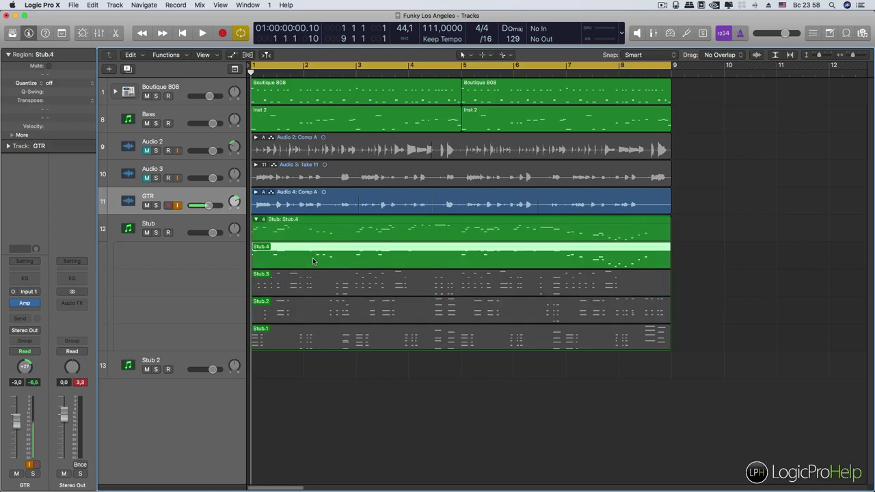
pyautogui.click(386, 334)
pyautogui.click(385, 288)
pyautogui.click(384, 258)
pyautogui.click(403, 288)
pyautogui.click(381, 307)
pyautogui.click(372, 338)
pyautogui.click(354, 317)
pyautogui.click(346, 290)
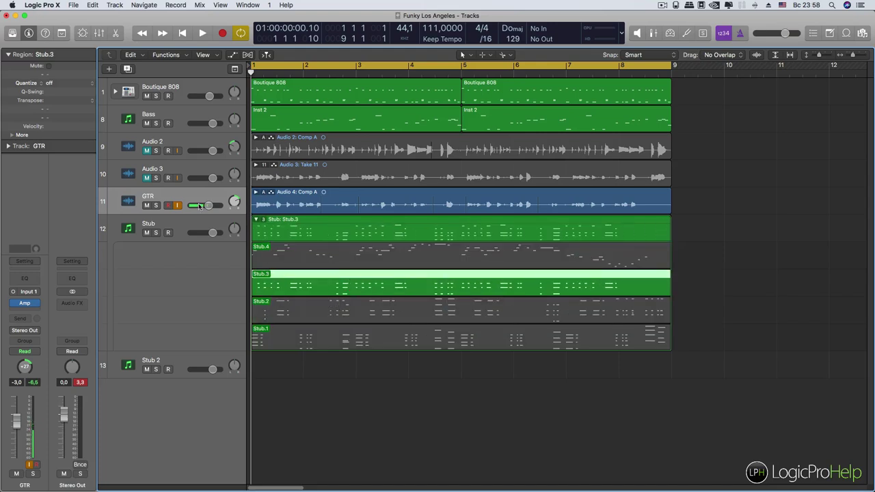
# Step: Unpack the Stub take folder so that each MIDI take sits on its own track
pyautogui.click(266, 220)
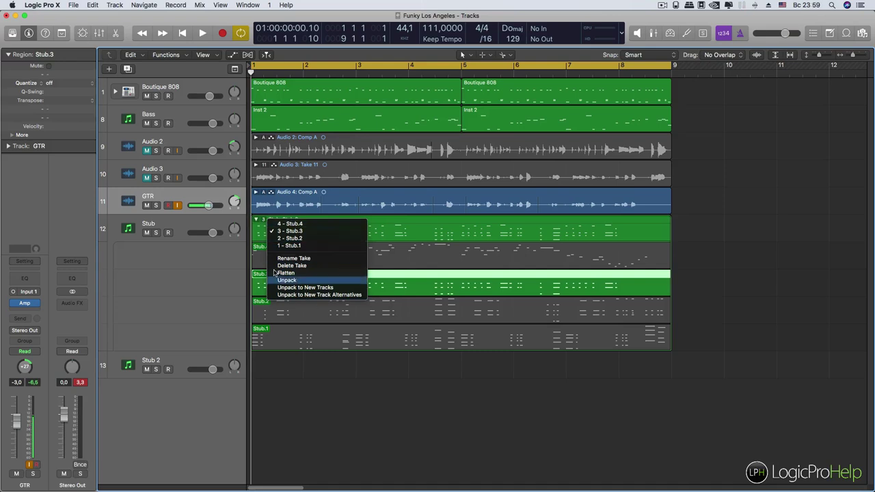
pyautogui.click(313, 282)
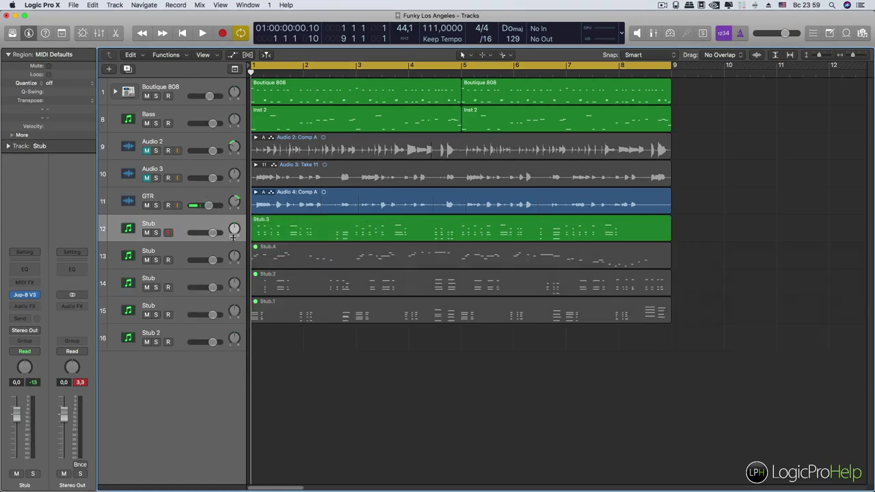
# Step: Select the unpacked Stub tracks one after another to compare their regions and channel strip
pyautogui.press('Down')
pyautogui.press('Down')
pyautogui.press('Down')
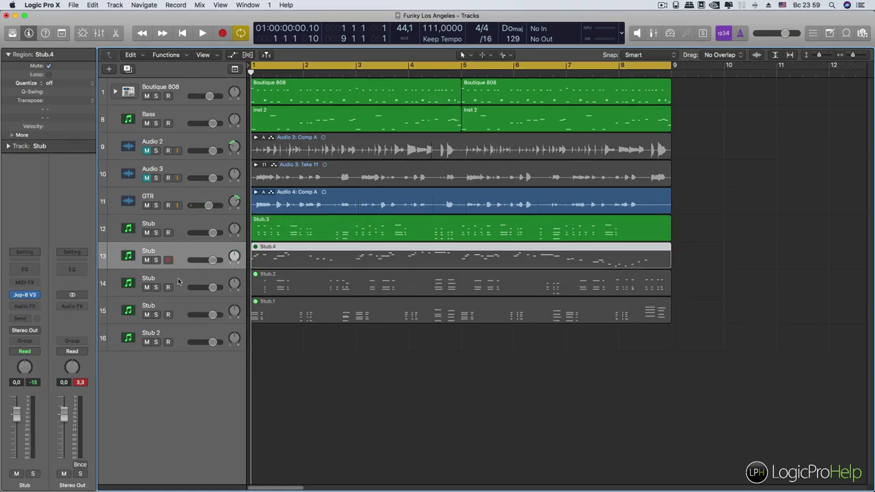
pyautogui.press('Up')
pyautogui.click(183, 227)
pyautogui.click(182, 260)
pyautogui.click(180, 227)
pyautogui.click(182, 260)
pyautogui.click(178, 227)
# Step: Unmute the Stub.4, Stub.2 and Stub.1 regions together and select the Stub.3 region
pyautogui.click(362, 258)
pyautogui.moveTo(708, 333); pyautogui.dragTo(540, 268)
pyautogui.hotkey('ctrl', 'm')
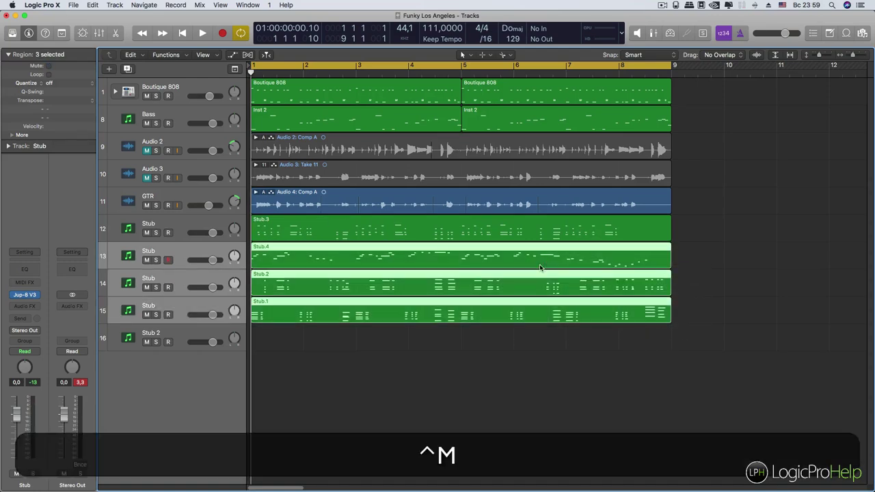
pyautogui.click(288, 365)
pyautogui.click(299, 225)
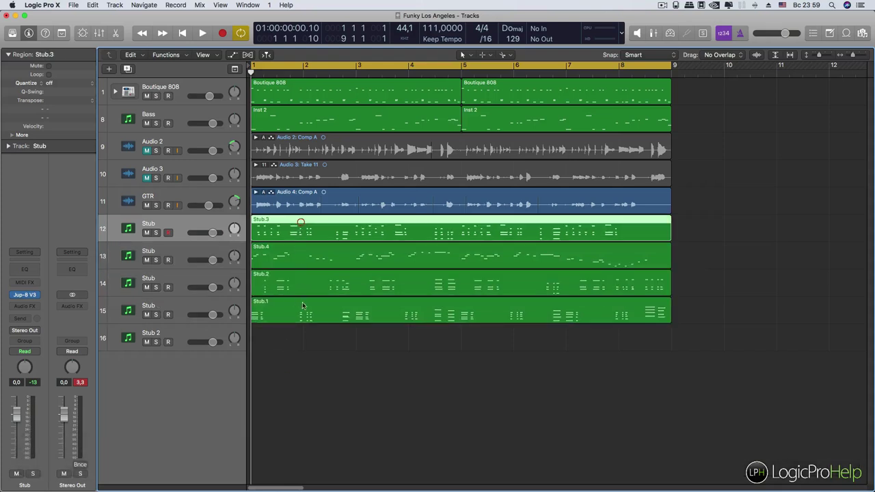
# Step: Split the Stub.1 region at bar 3 and about bar 4.25, and the Stub.4 region at about bar 4.25 and bar 6
pyautogui.click(364, 315)
pyautogui.moveTo(358, 317); pyautogui.dragTo(422, 316)
pyautogui.click(396, 314)
pyautogui.moveTo(422, 255); pyautogui.dragTo(514, 257)
pyautogui.click(464, 256)
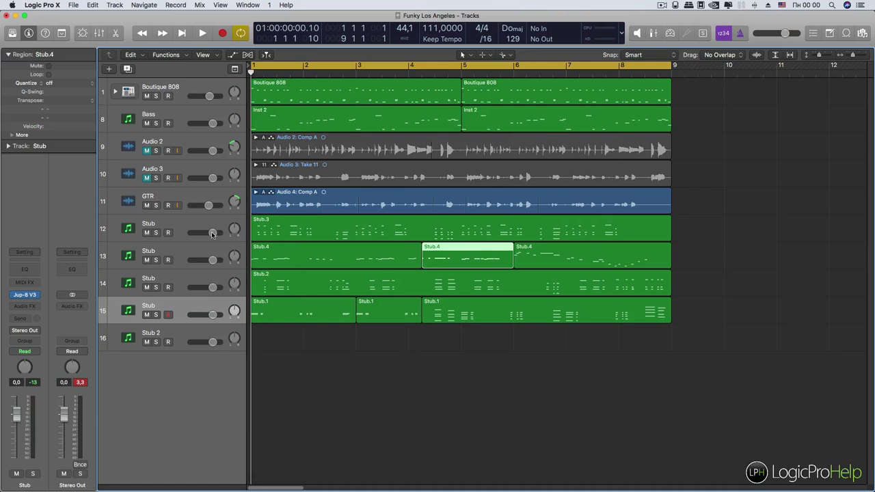
# Step: Lower the volume of Stub track 12 to -8.0 dB, pan it to -24, and reset the pan to centre
pyautogui.moveTo(212, 233); pyautogui.dragTo(212, 233)
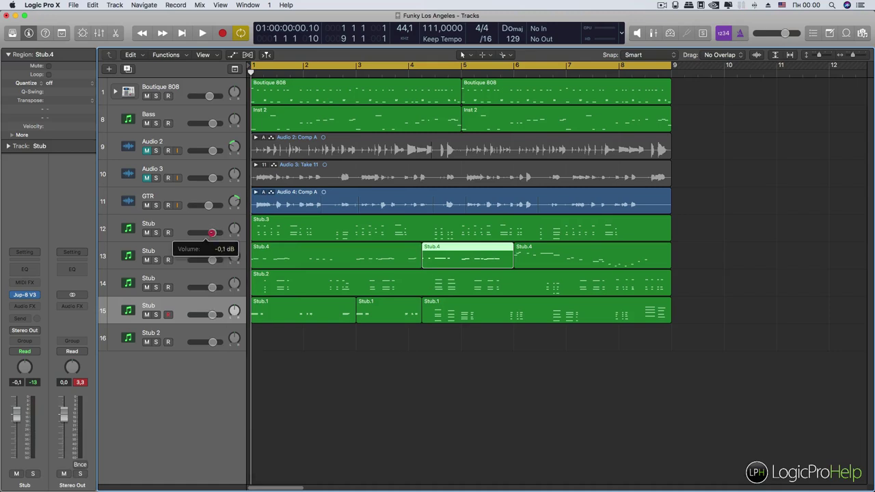
pyautogui.click(177, 244)
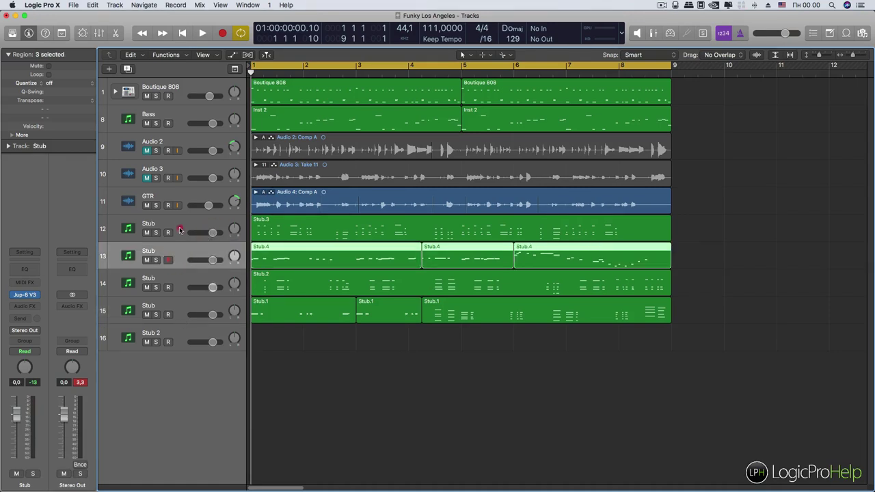
pyautogui.click(179, 227)
pyautogui.moveTo(212, 233); pyautogui.dragTo(233, 245)
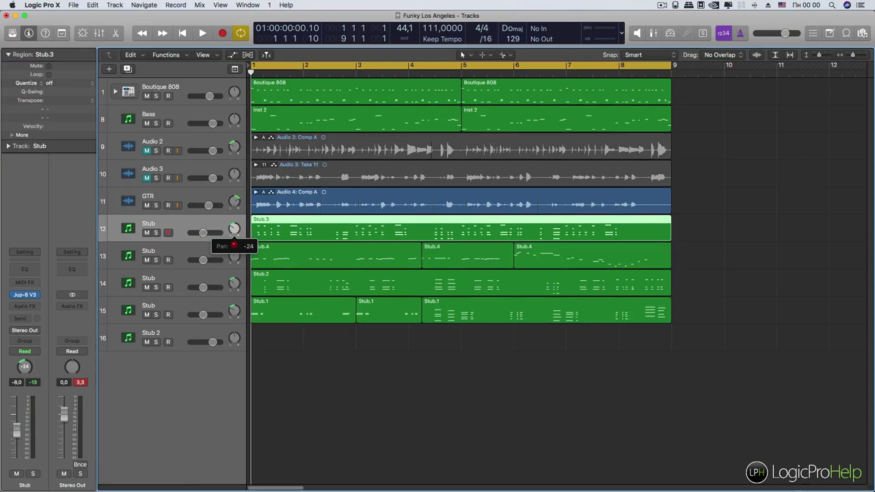
pyautogui.keyDown('alt'); pyautogui.click(234, 229); pyautogui.keyUp('alt')
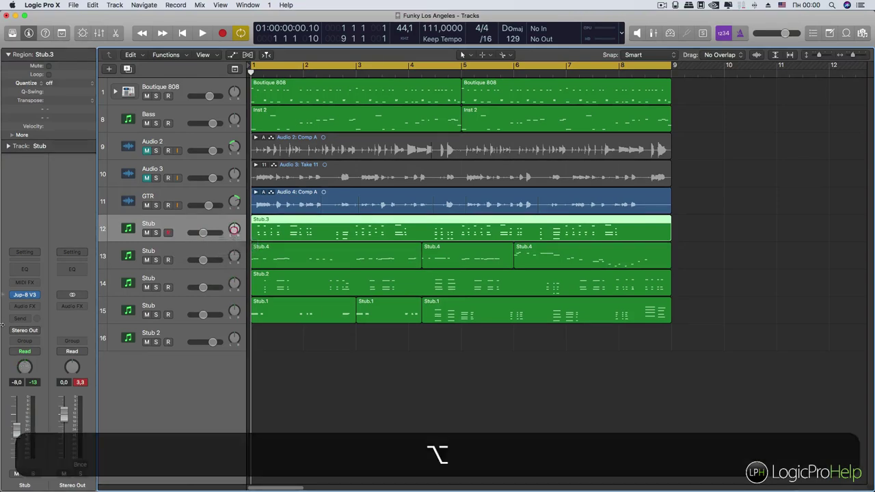
# Step: Add a Channel EQ to the Stub channel strip, close its window, and check the strip on the other Stub tracks
pyautogui.click(27, 270)
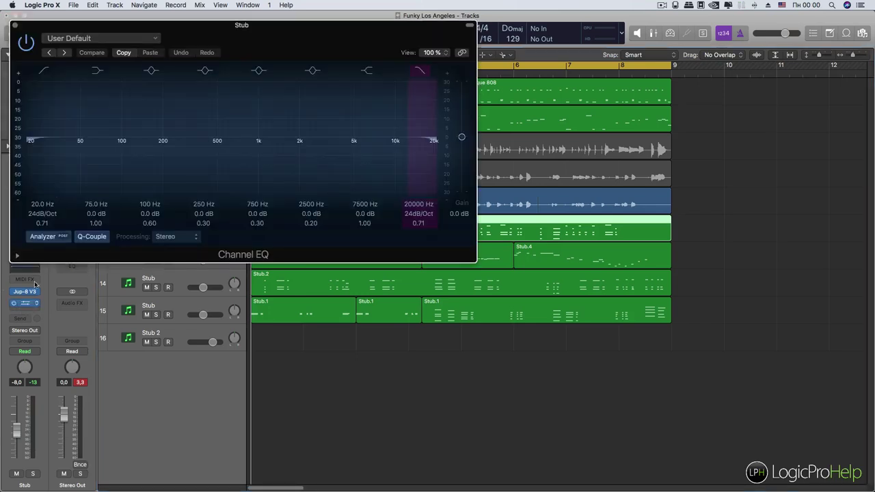
pyautogui.click(14, 26)
pyautogui.click(118, 264)
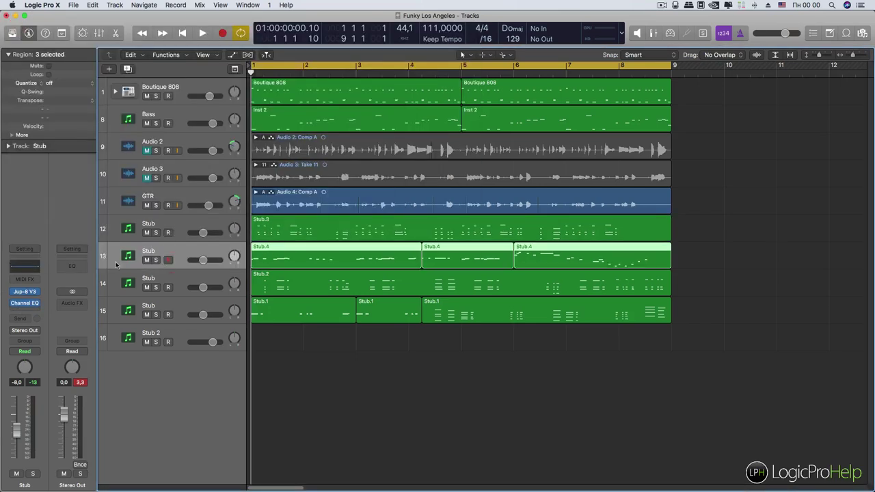
pyautogui.press('Down')
pyautogui.press('Down')
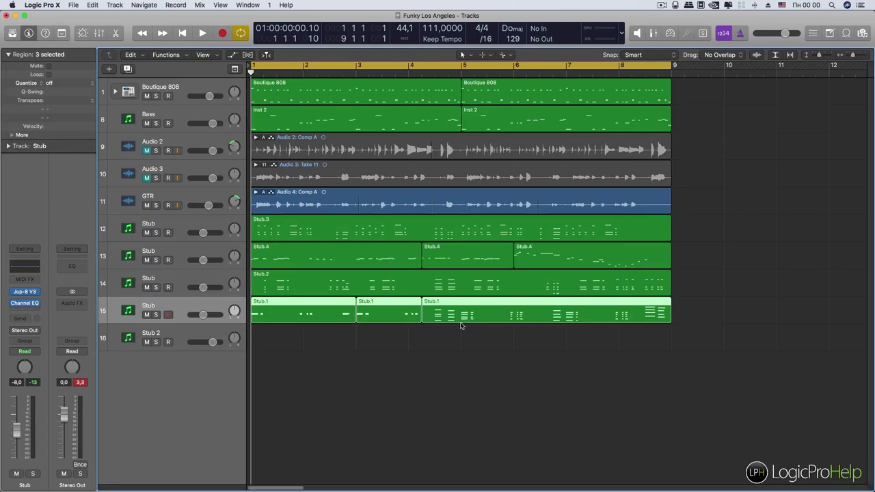
# Step: Set the volume of Stub track 12 to -3.6 dB
pyautogui.click(415, 338)
pyautogui.click(186, 229)
pyautogui.moveTo(204, 232); pyautogui.dragTo(215, 238)
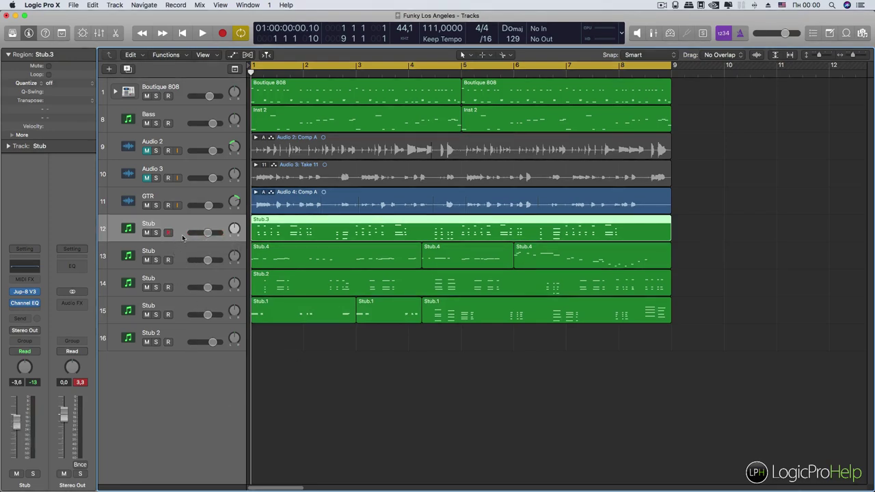
# Step: Examine Stub tracks 12 to 15 by selecting each track and their regions, comparing volume, EQ and instrument settings
pyautogui.click(180, 254)
pyautogui.click(182, 283)
pyautogui.click(182, 313)
pyautogui.click(180, 232)
pyautogui.moveTo(670, 348); pyautogui.dragTo(221, 231)
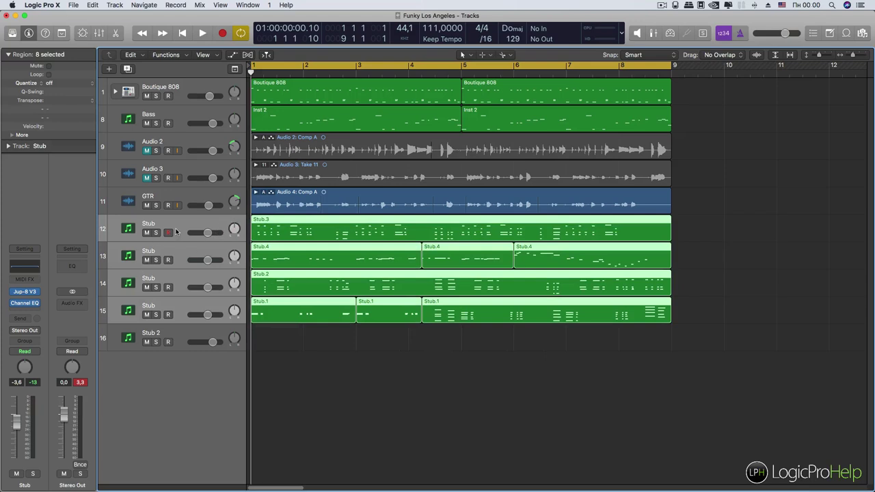
pyautogui.click(180, 255)
pyautogui.click(109, 282)
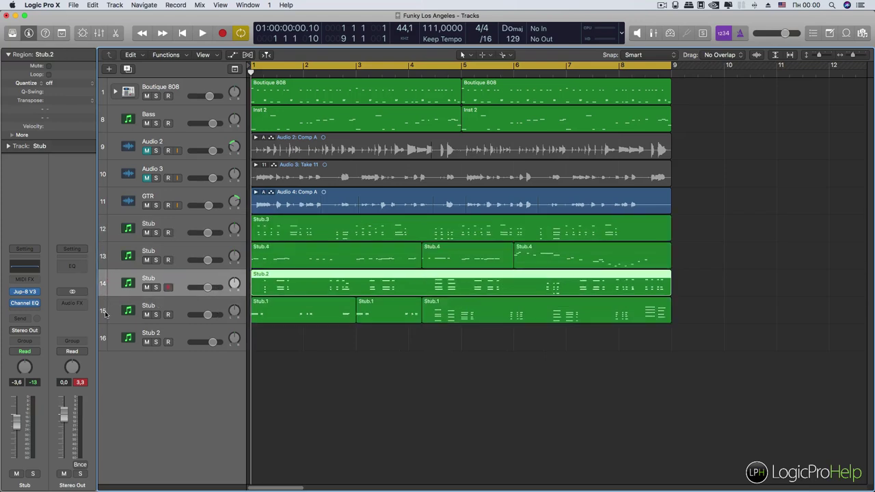
pyautogui.click(106, 313)
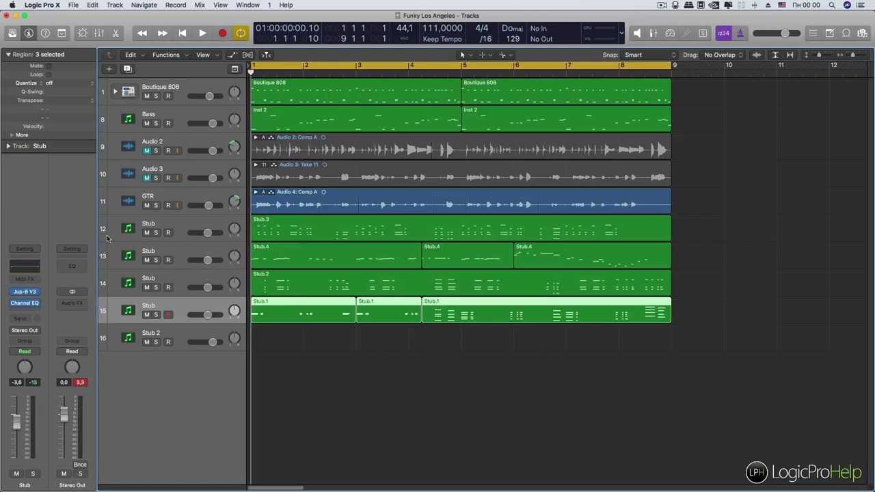
pyautogui.click(108, 238)
pyautogui.click(110, 258)
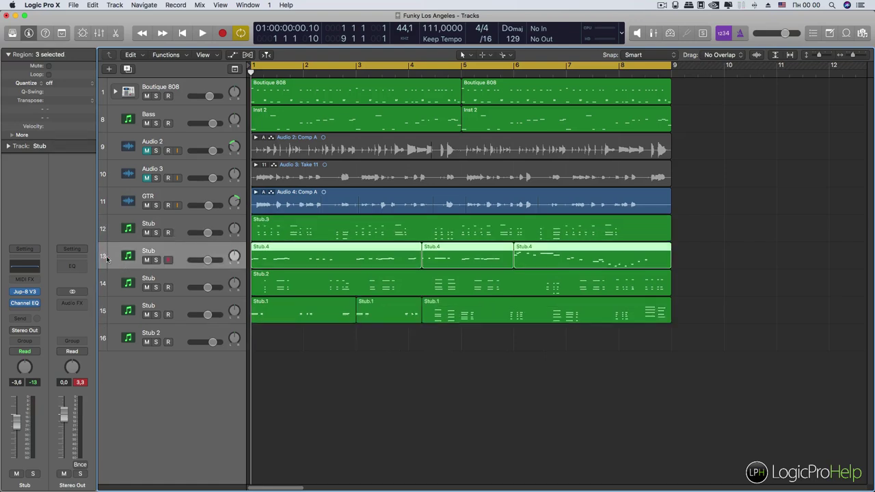
pyautogui.click(109, 285)
pyautogui.click(111, 230)
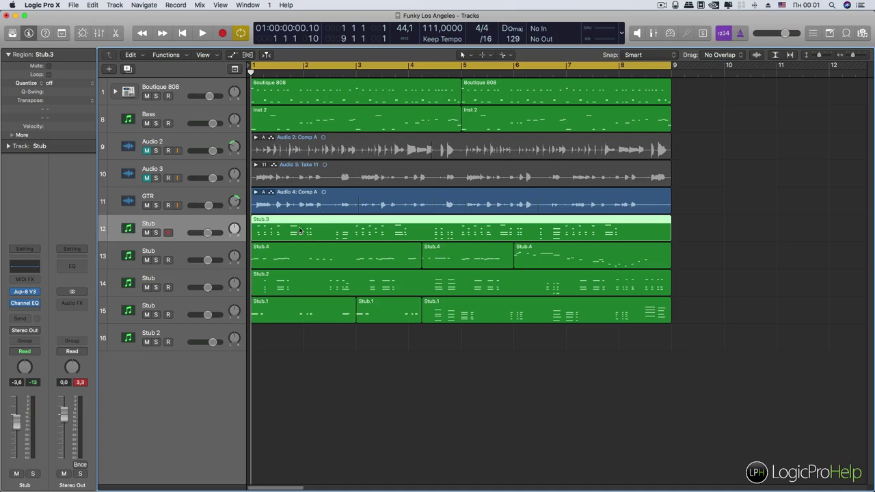
pyautogui.moveTo(730, 350); pyautogui.dragTo(322, 253)
pyautogui.click(491, 364)
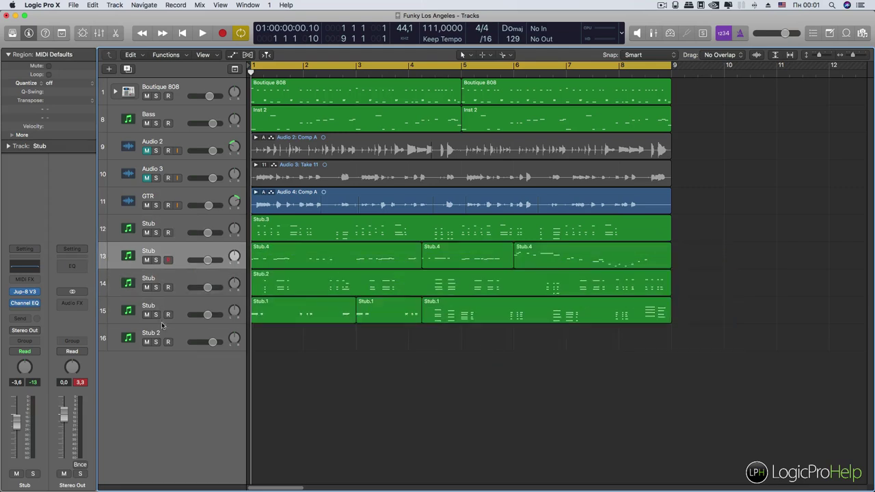
# Step: Expand the track parameters and compare the Channel assignment of Stub tracks 12 to 15
pyautogui.click(123, 227)
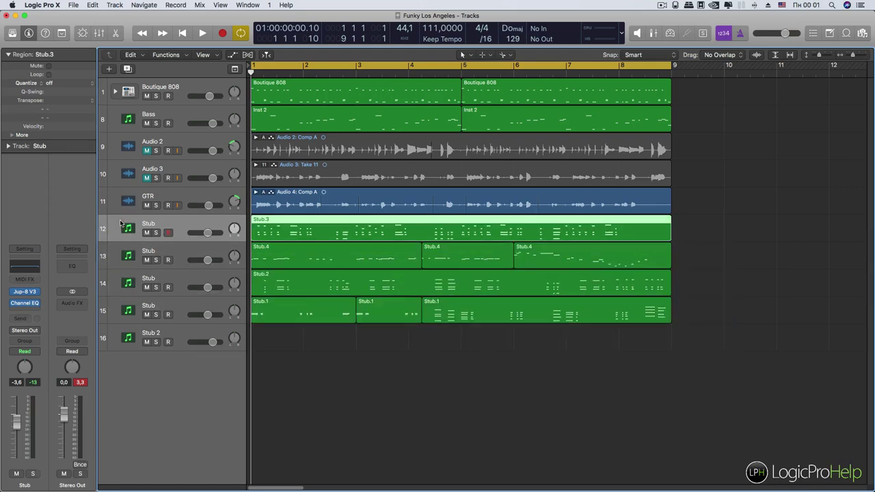
pyautogui.click(8, 54)
pyautogui.click(8, 67)
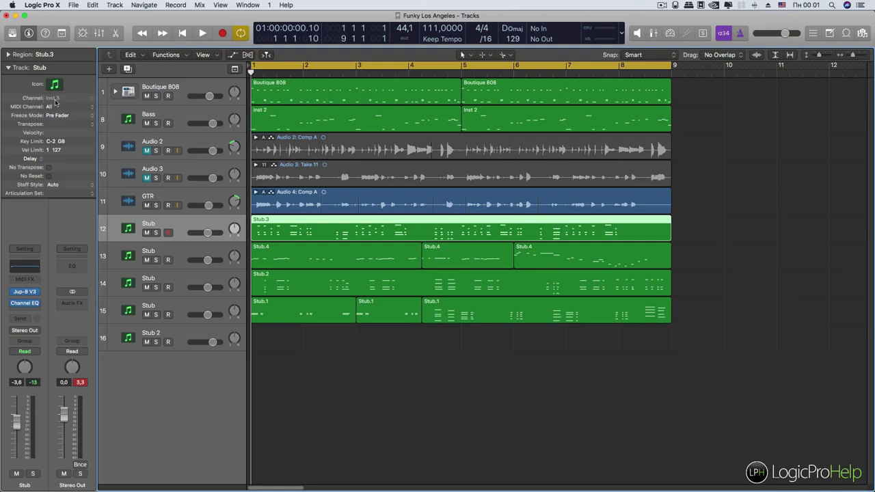
pyautogui.click(167, 251)
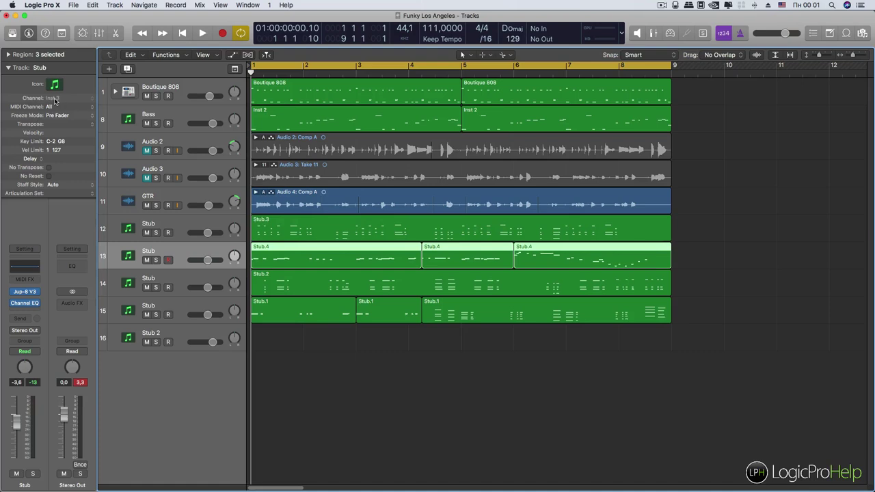
pyautogui.click(145, 285)
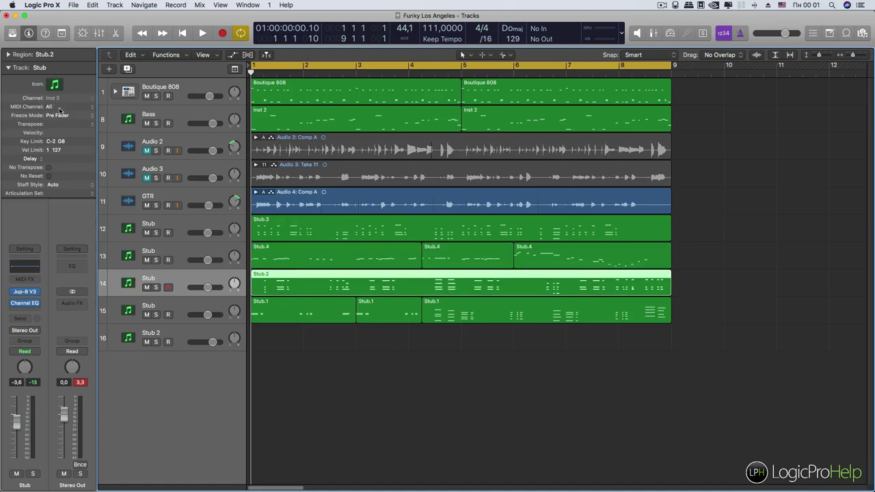
pyautogui.click(172, 306)
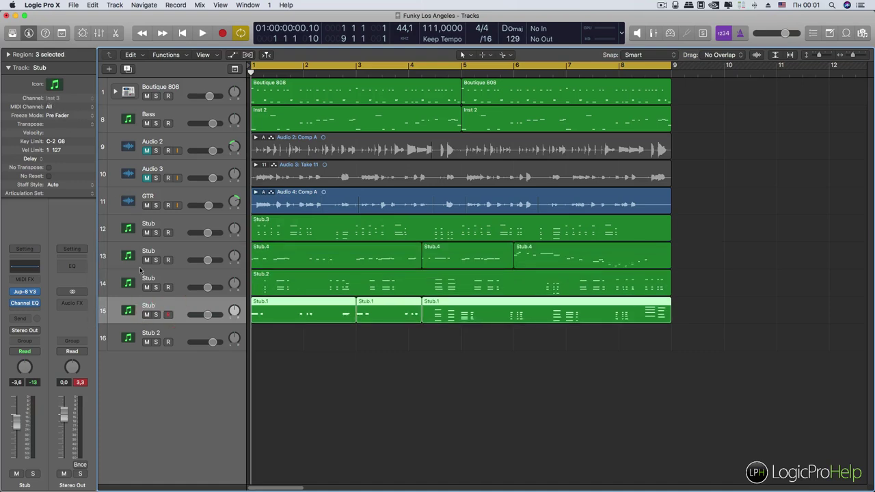
# Step: Lower the volume of track Stub 2 to -12.8 dB and pan it to -57
pyautogui.click(177, 337)
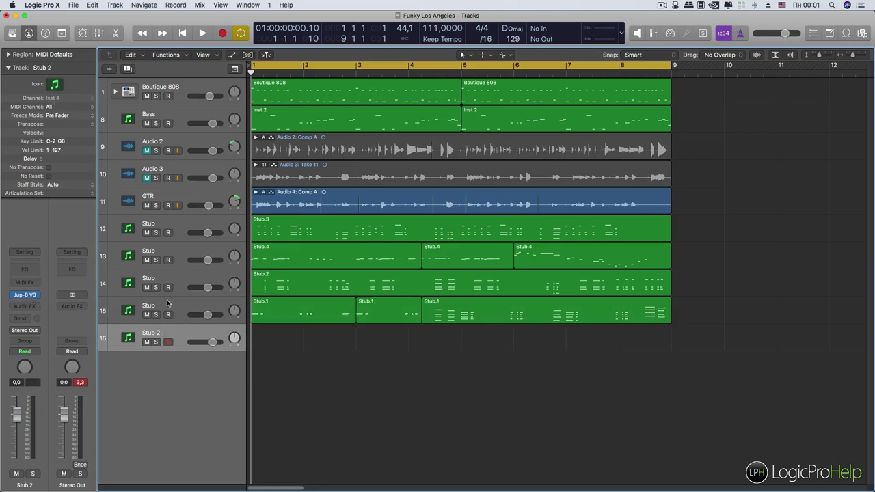
pyautogui.moveTo(213, 343); pyautogui.dragTo(234, 354)
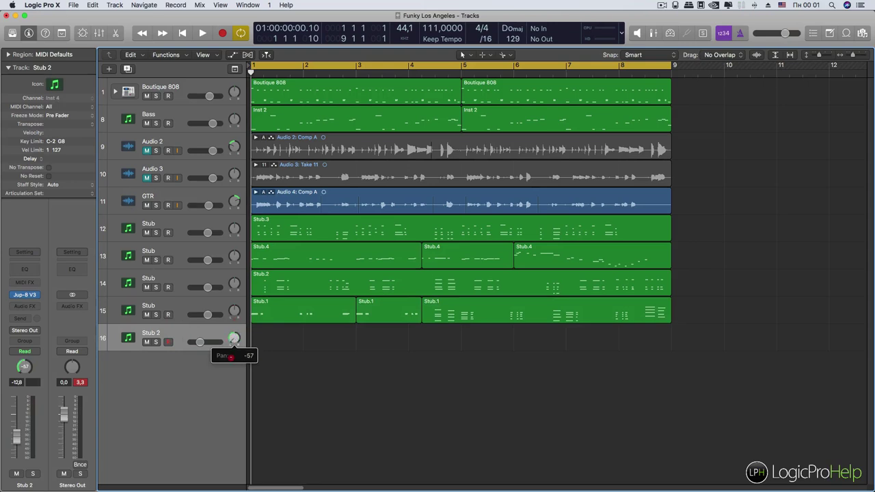
# Step: Check whether the volume and pan of Stub tracks 12 to 14 are affected by the Stub 2 changes
pyautogui.click(175, 224)
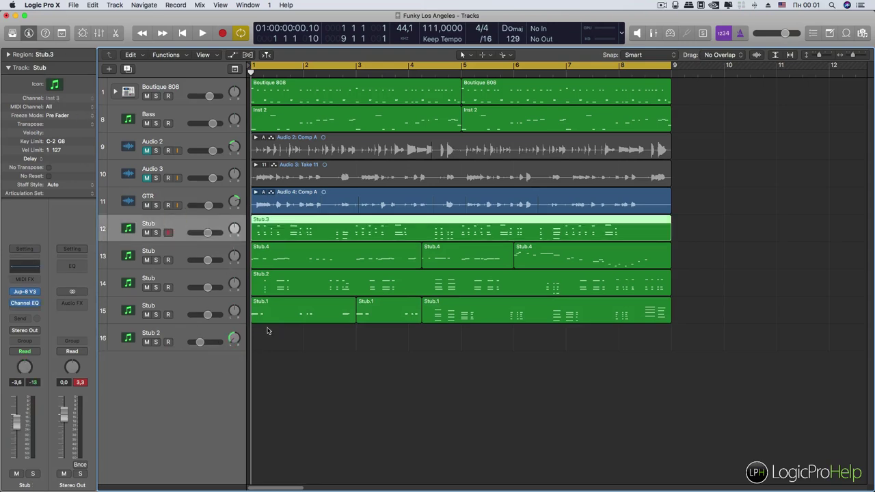
pyautogui.moveTo(209, 232)
pyautogui.mouseDown()
pyautogui.moveTo(199, 233)
pyautogui.moveTo(208, 233)
pyautogui.mouseUp()
pyautogui.click(180, 257)
pyautogui.click(181, 283)
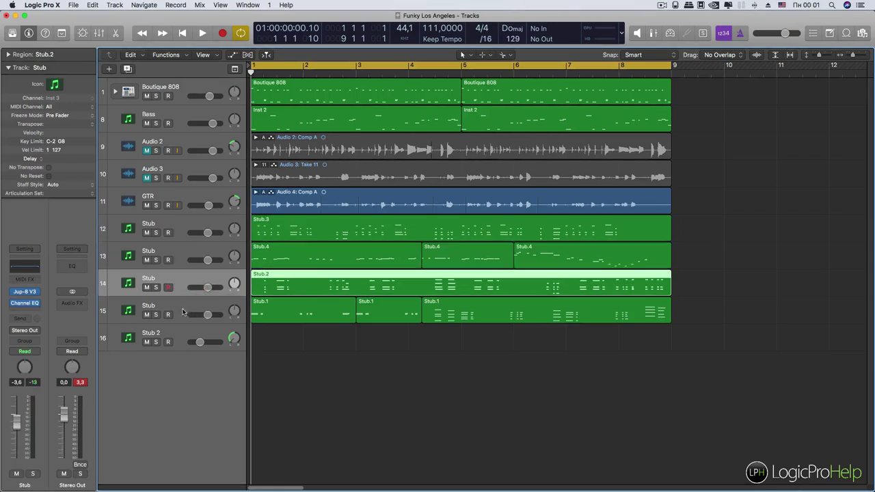
pyautogui.click(185, 265)
pyautogui.click(183, 234)
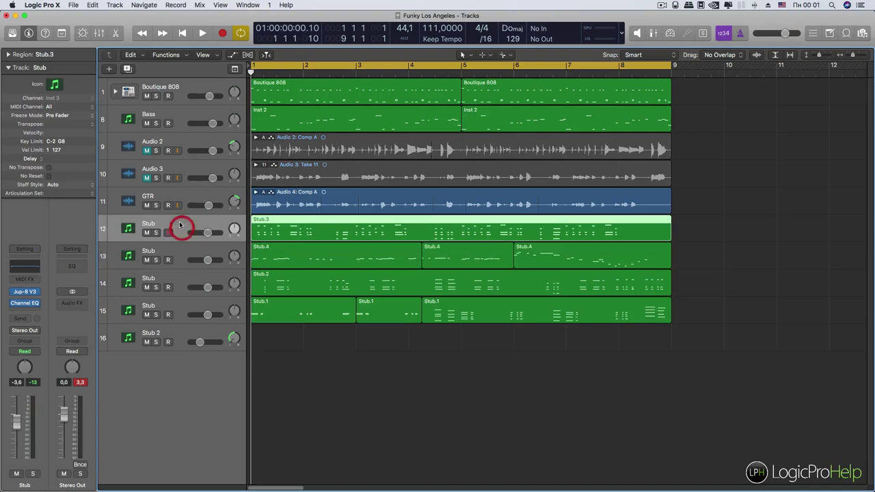
# Step: Show the mixer and lower the Stub channel's volume to -4.1 dB
pyautogui.click(99, 32)
pyautogui.moveTo(301, 409)
pyautogui.mouseDown()
pyautogui.moveTo(301, 431)
pyautogui.moveTo(304, 398)
pyautogui.moveTo(301, 433)
pyautogui.moveTo(299, 408)
pyautogui.mouseUp()
pyautogui.scroll(-5, 236, 249)
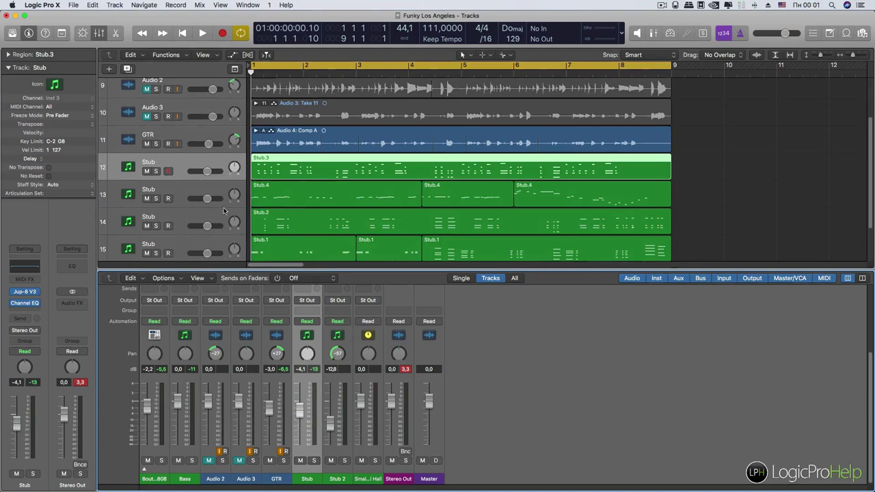
pyautogui.scroll(-2, 194, 197)
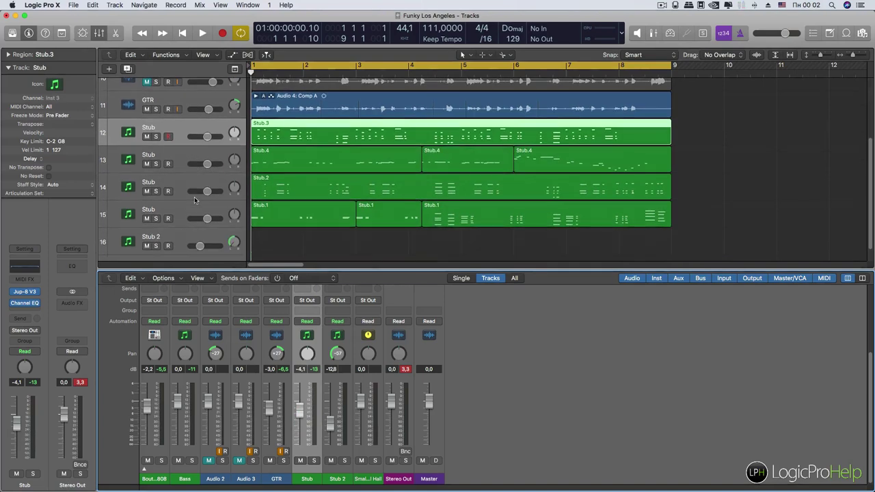
pyautogui.scroll(3, 243, 185)
pyautogui.scroll(-2, 239, 226)
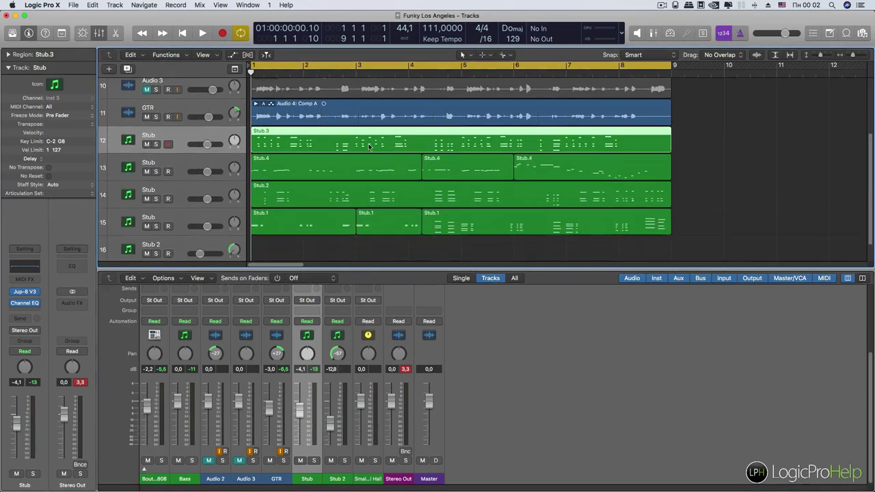
# Step: Select all regions on Stub tracks 12 to 15, and set the volume of track 12 to -2.7 dB
pyautogui.moveTo(700, 224); pyautogui.dragTo(334, 156)
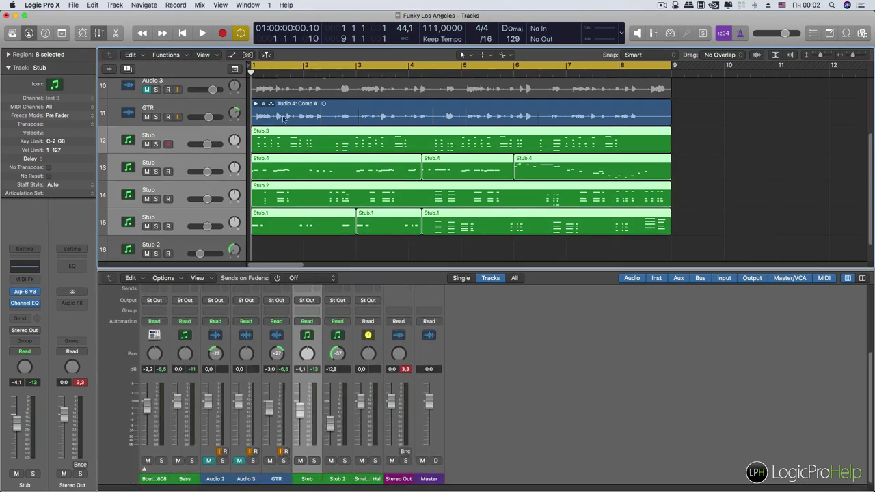
pyautogui.moveTo(706, 212); pyautogui.dragTo(262, 133)
pyautogui.click(192, 133)
pyautogui.moveTo(207, 143); pyautogui.dragTo(209, 147)
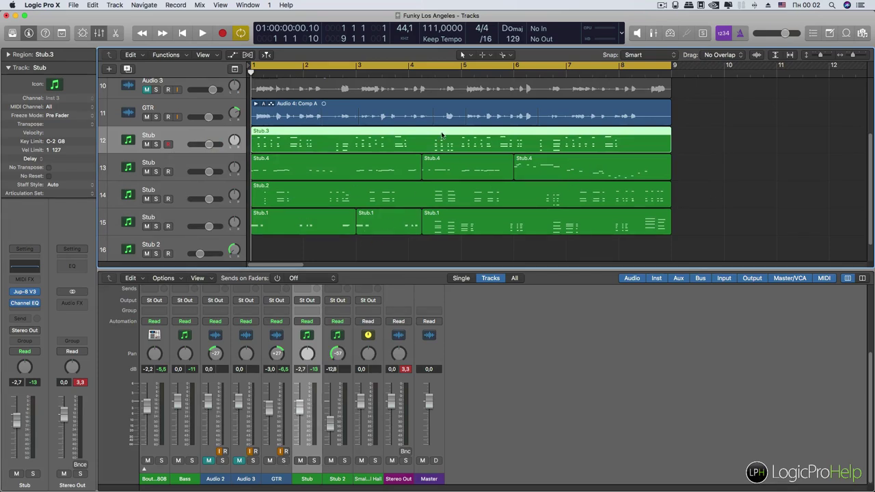
# Step: Mute the first Stub.4 region on track 13 and the Stub.2 region on track 14
pyautogui.click(418, 199)
pyautogui.click(381, 226)
pyautogui.click(464, 227)
pyautogui.click(451, 198)
pyautogui.click(380, 170)
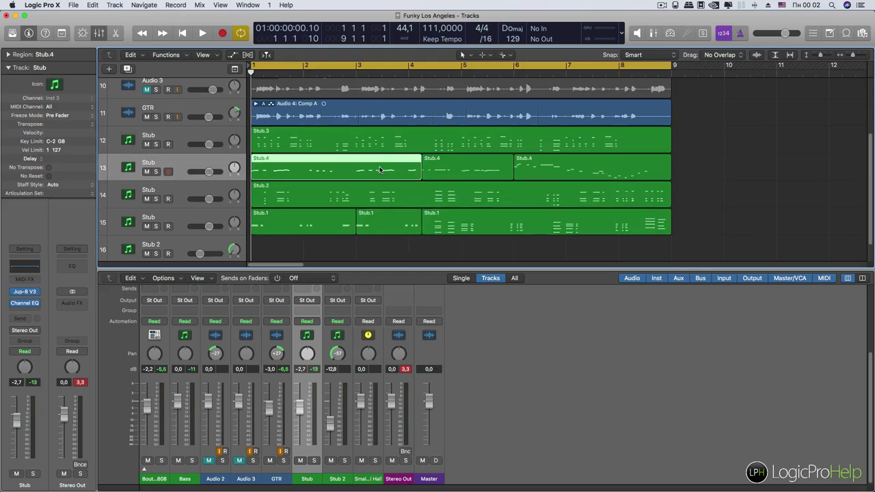
pyautogui.hotkey('ctrl', 'm')
pyautogui.click(437, 212)
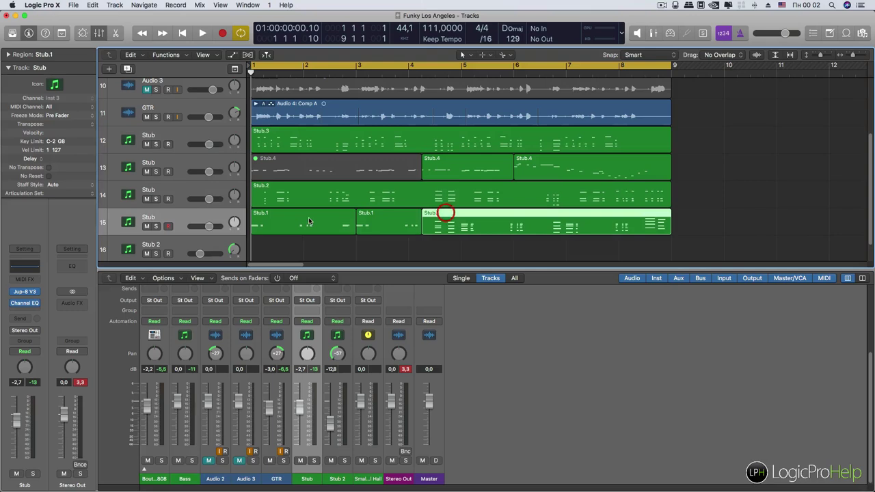
pyautogui.click(308, 219)
pyautogui.click(378, 192)
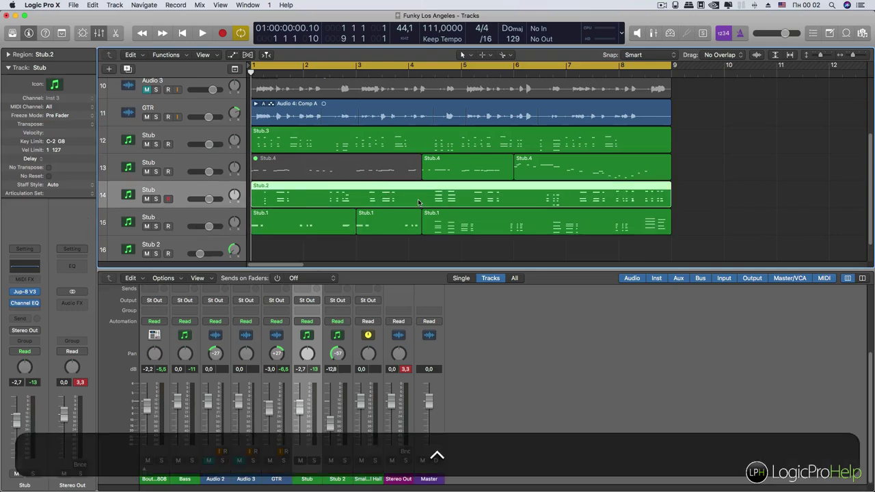
pyautogui.hotkey('ctrl', 'm')
# Step: Split the Stub.3 region on track 12 at bar 6 and mute its first part
pyautogui.keyDown('super'); pyautogui.click(513, 145); pyautogui.keyUp('super')
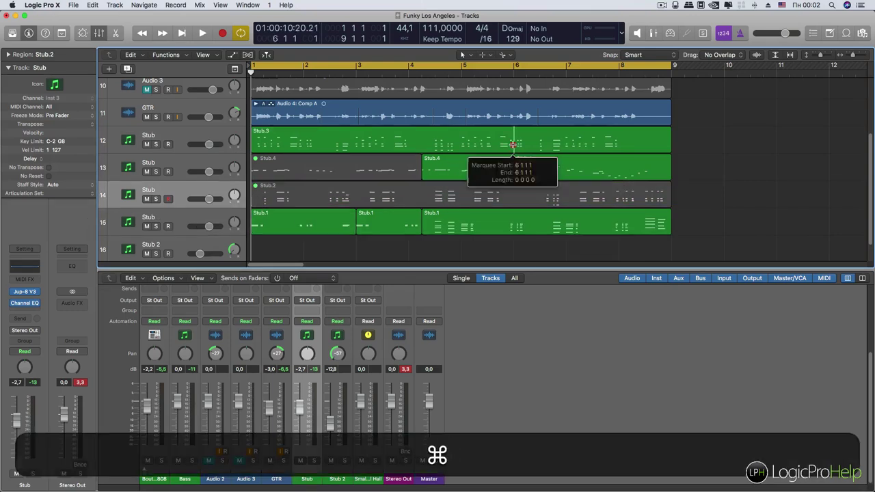
pyautogui.click(477, 142)
pyautogui.hotkey('ctrl', 'm')
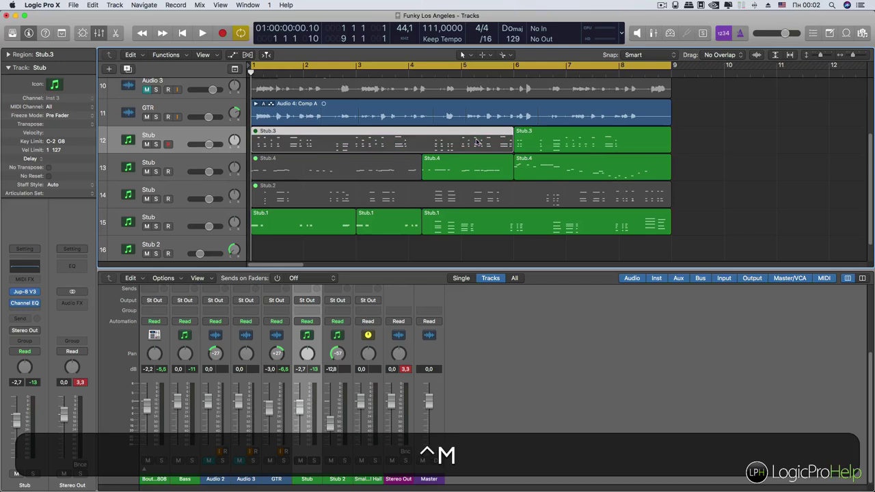
# Step: Mute the second and third Stub.1 regions on track 15
pyautogui.click(467, 221)
pyautogui.hotkey('ctrl', 'm')
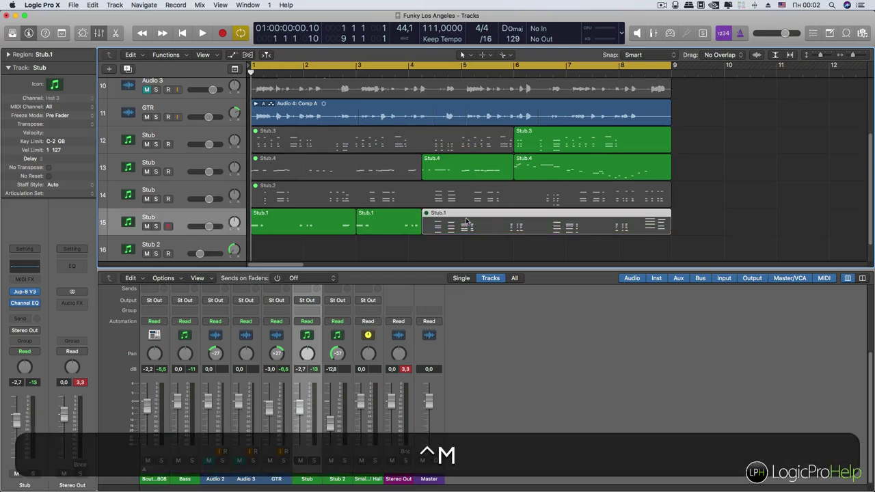
pyautogui.click(418, 225)
pyautogui.hotkey('ctrl', 'm')
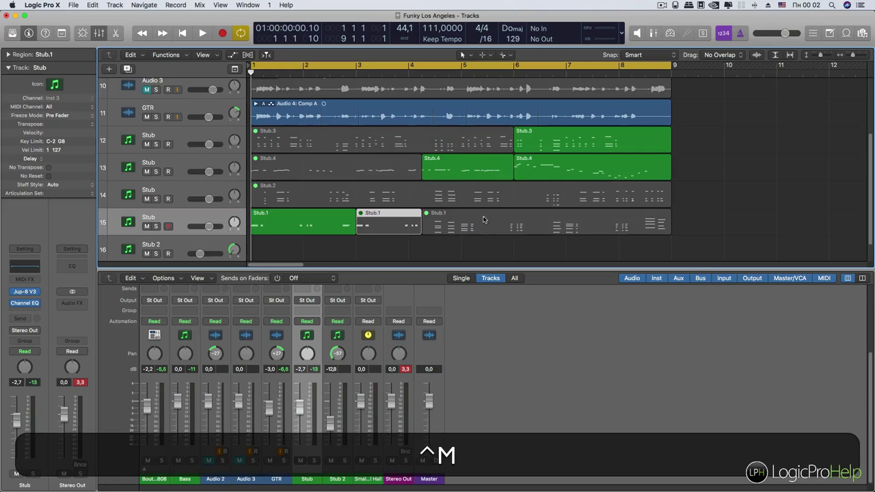
# Step: Unmute the second Stub.1 region on track 15
pyautogui.click(483, 247)
pyautogui.moveTo(483, 247); pyautogui.dragTo(404, 229)
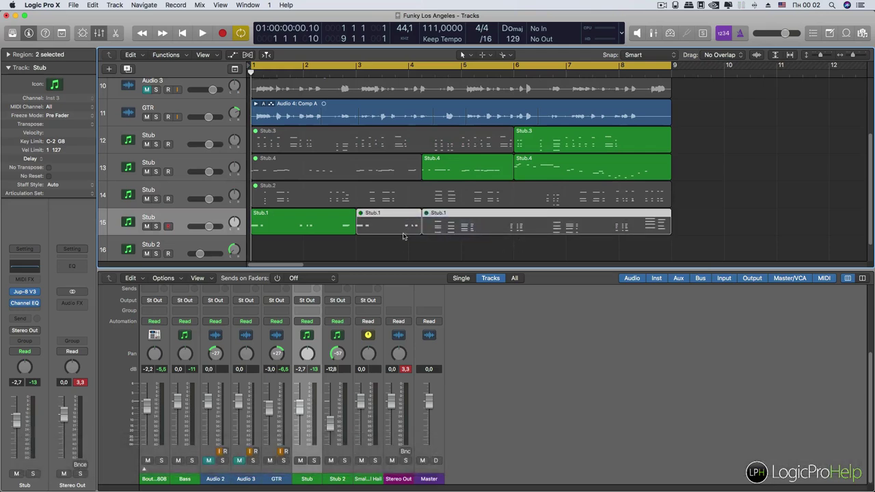
pyautogui.click(406, 237)
pyautogui.click(389, 229)
pyautogui.hotkey('ctrl', 'm')
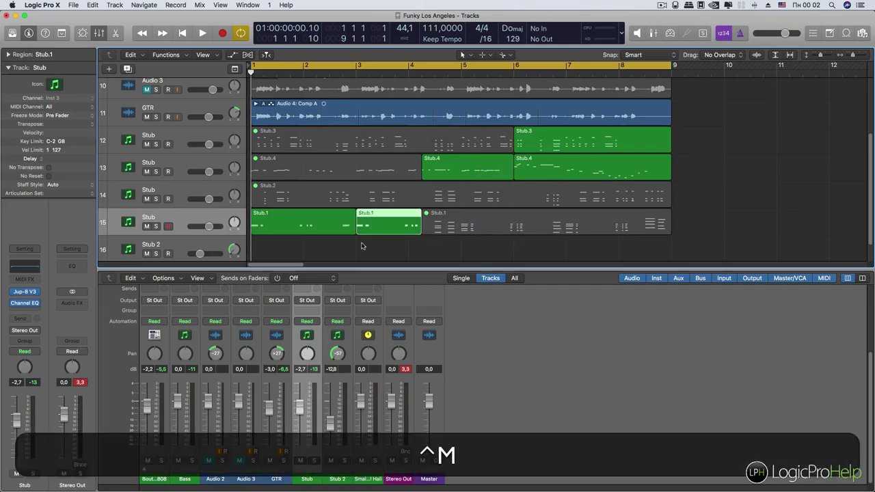
# Step: Delete the muted Stub.1, Stub.2, Stub.4 and Stub.3 regions from the Stub tracks
pyautogui.click(458, 230)
pyautogui.press('BackSpace')
pyautogui.press('BackSpace')
pyautogui.press('BackSpace')
pyautogui.press('BackSpace')
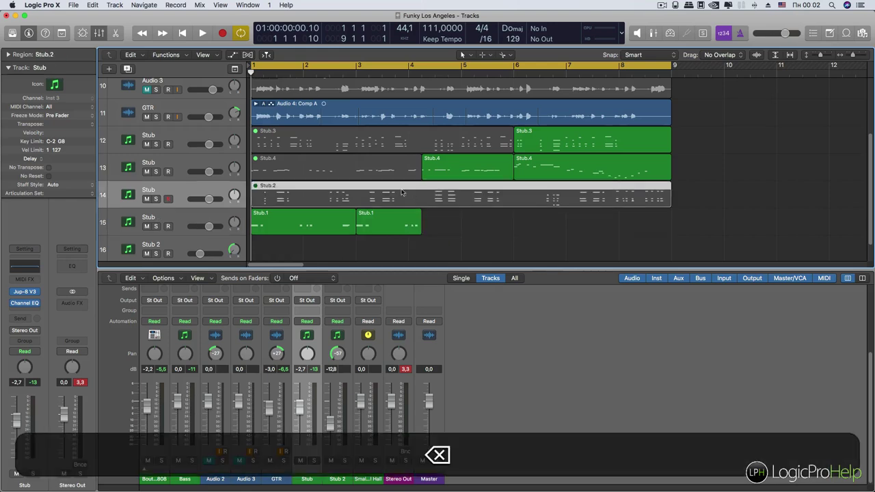
# Step: Gather the Stub.4 region before bar 6 and both Stub.1 regions on track 12, deleting the Stub.4 region that starts at bar 6
pyautogui.moveTo(450, 170); pyautogui.dragTo(449, 144)
pyautogui.click(535, 163)
pyautogui.press('BackSpace')
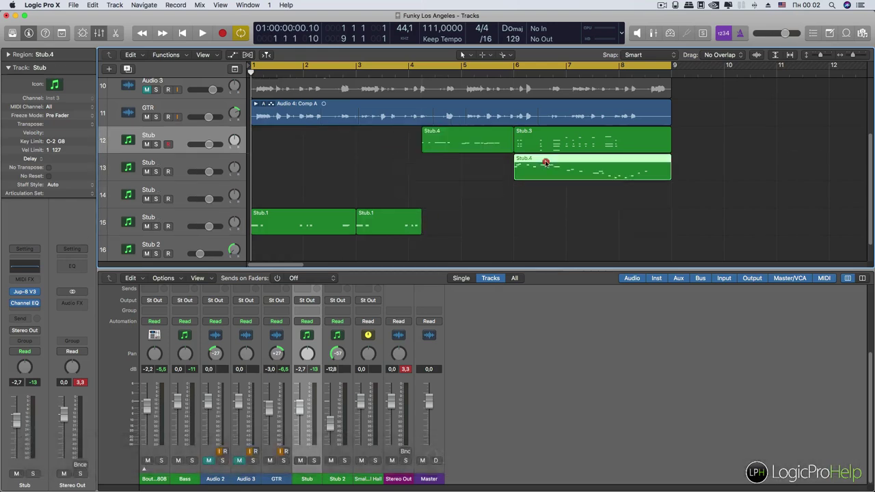
pyautogui.moveTo(454, 233); pyautogui.dragTo(340, 144)
# Step: Delete the empty Stub tracks 13 to 15
pyautogui.click(179, 165)
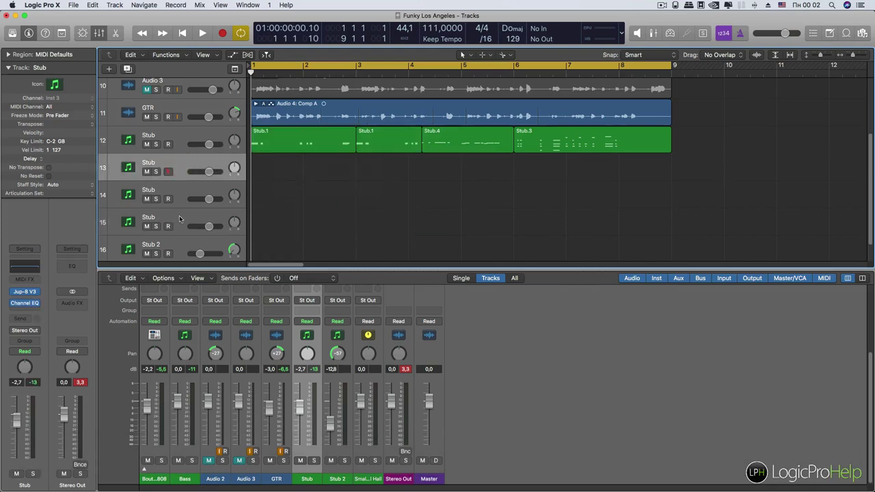
pyautogui.keyDown('shift'); pyautogui.click(179, 219); pyautogui.keyUp('shift')
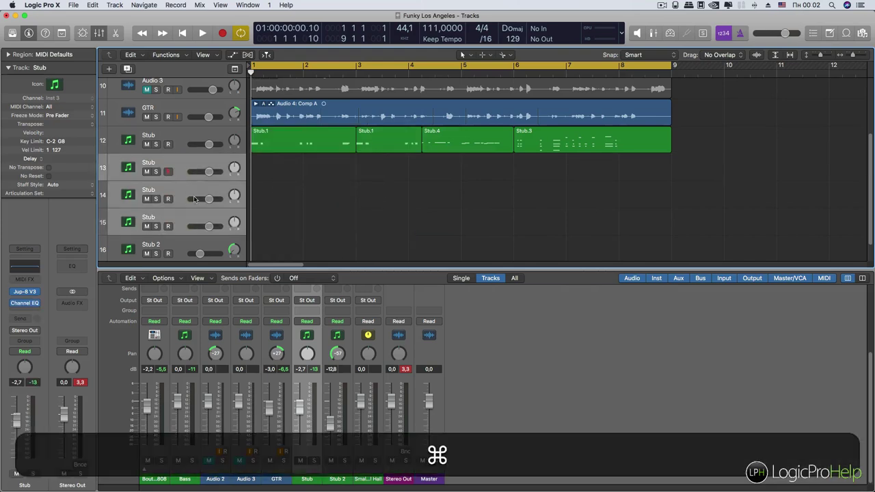
pyautogui.press('super+BackSpace')
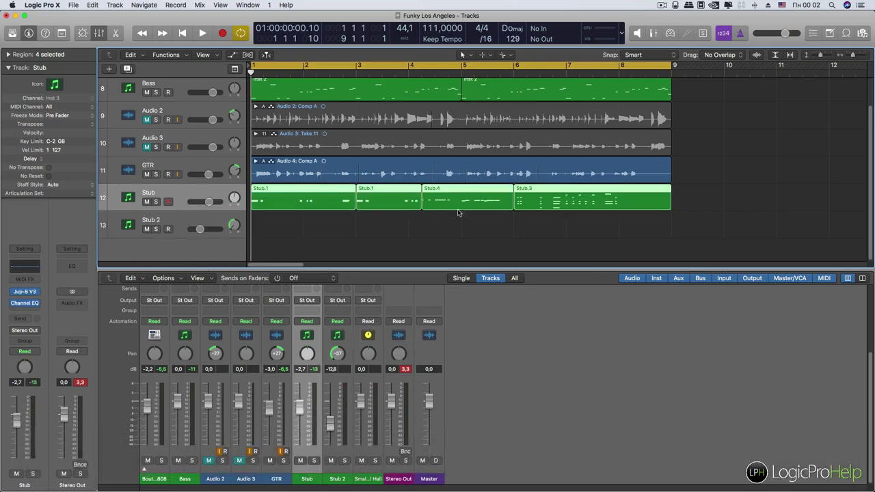
pyautogui.click(442, 227)
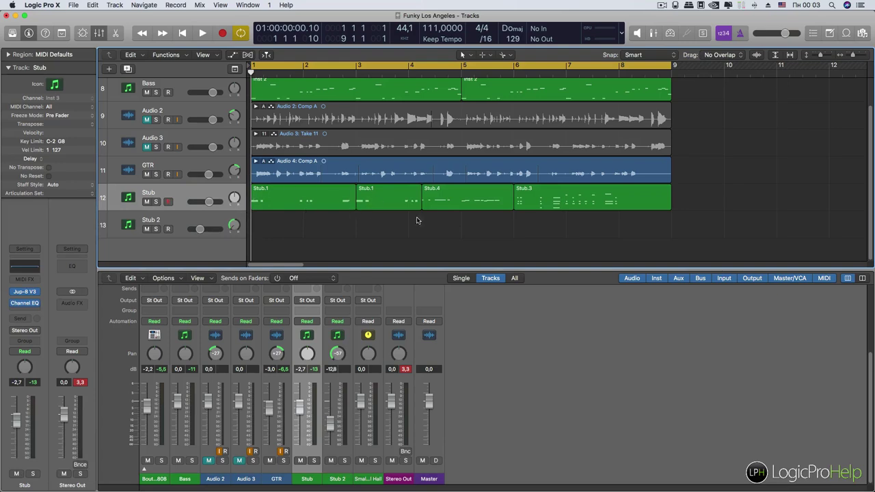
pyautogui.click(400, 202)
pyautogui.click(399, 229)
pyautogui.click(191, 198)
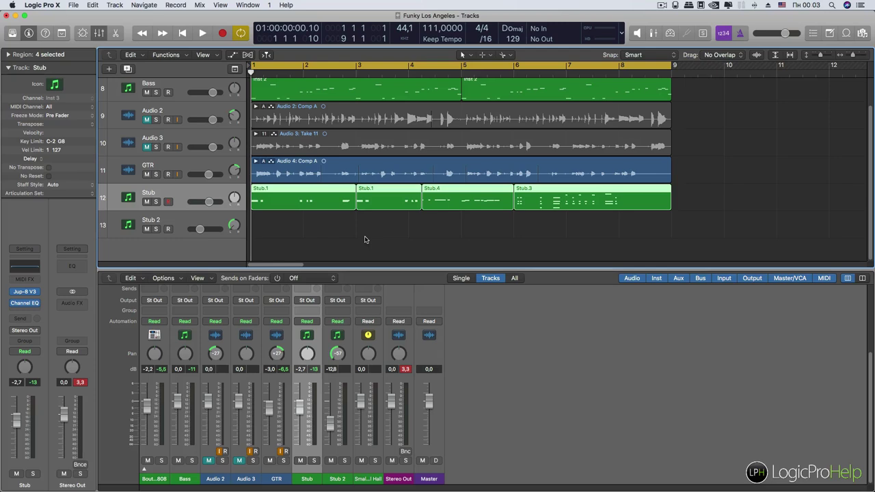
pyautogui.scroll(2, 365, 239)
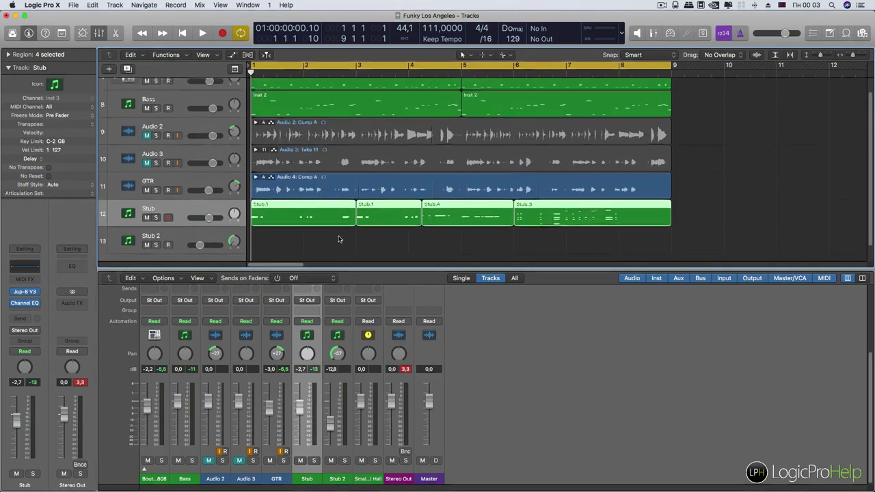
pyautogui.scroll(2, 338, 239)
pyautogui.scroll(-4, 338, 240)
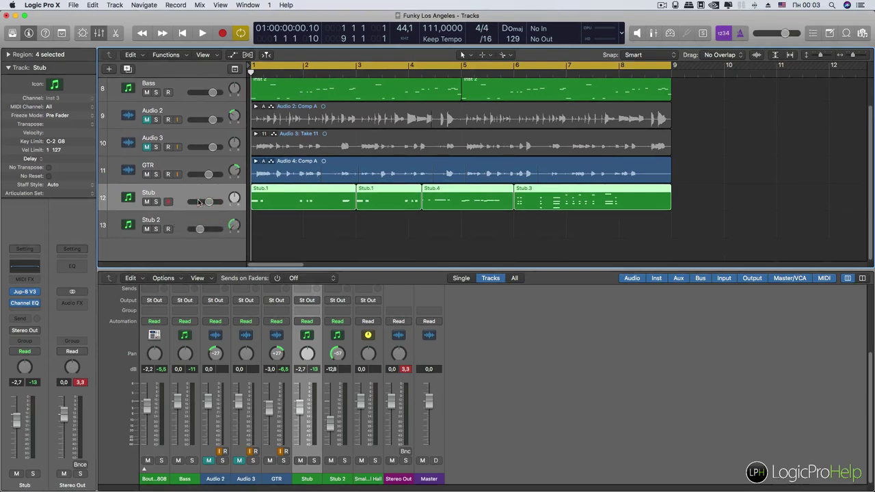
# Step: Undo the deletion of the empty Stub tracks, and lower the shared Stub channel volume to -5.7 dB
pyautogui.press('super+z')
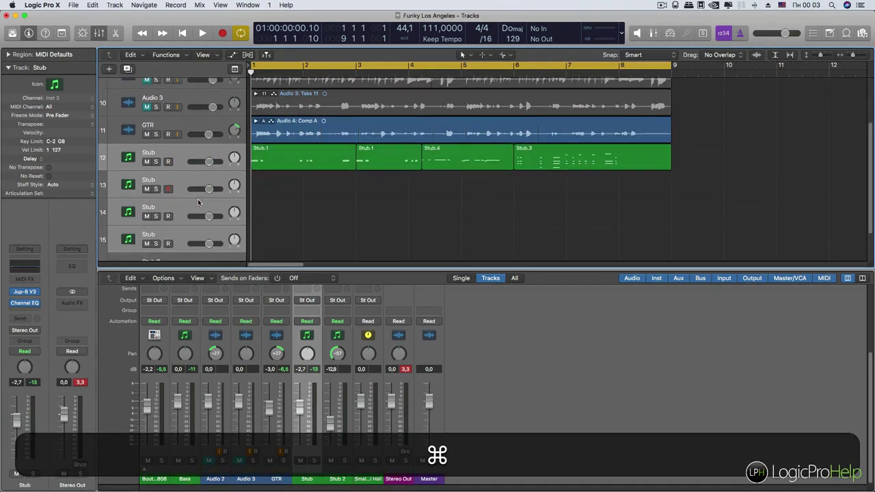
pyautogui.moveTo(208, 173); pyautogui.dragTo(234, 171)
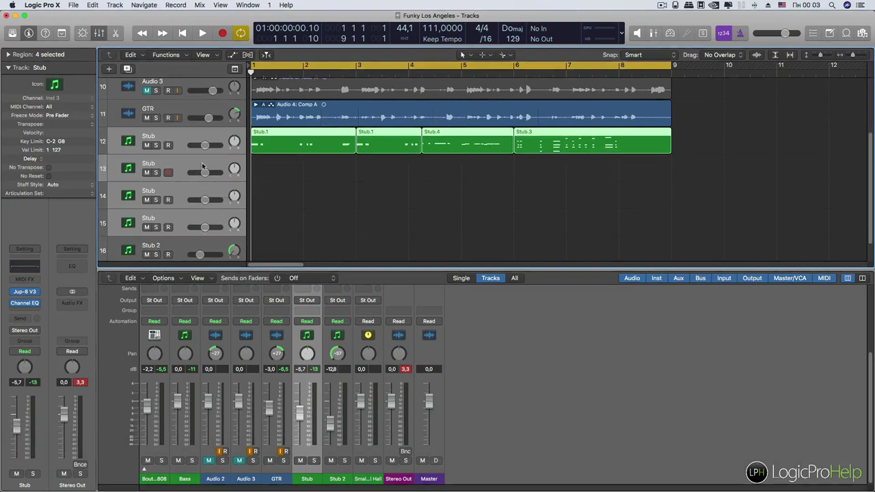
# Step: Distribute the regions from track 12: the two Stub.1 regions to tracks 13 and 14, Stub.4 to track 16, and Stub.3 to track 15
pyautogui.click(202, 166)
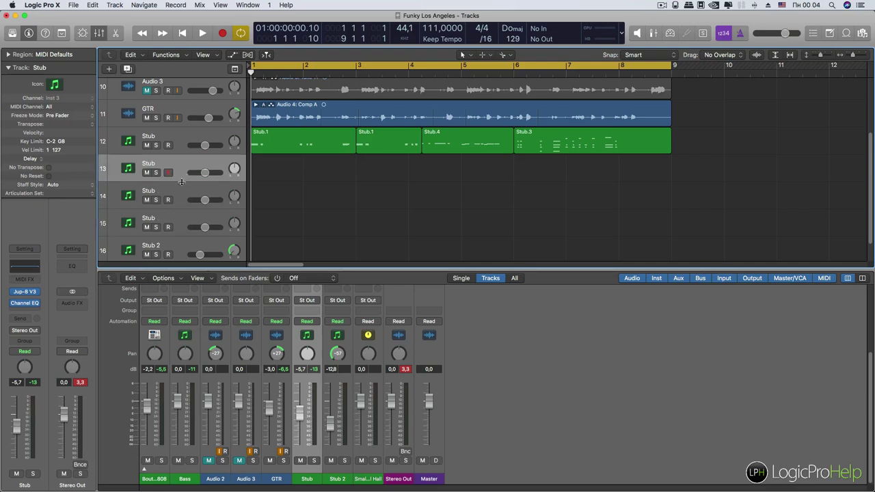
pyautogui.click(181, 208)
pyautogui.click(183, 166)
pyautogui.moveTo(321, 149); pyautogui.dragTo(322, 172)
pyautogui.moveTo(383, 145); pyautogui.dragTo(382, 200)
pyautogui.moveTo(438, 142); pyautogui.dragTo(437, 244)
pyautogui.moveTo(537, 131); pyautogui.dragTo(538, 215)
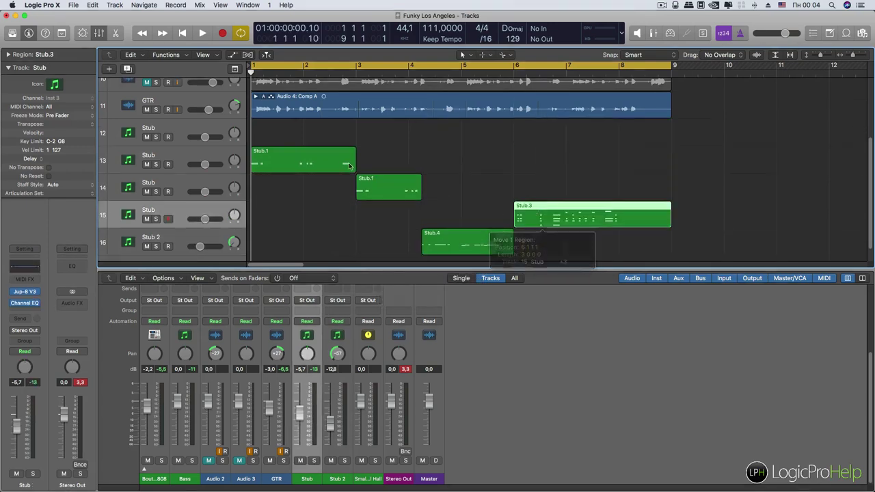
# Step: Select the Stub.4, Stub.3 and second Stub.1 regions in turn to compare the channel strips of their tracks
pyautogui.moveTo(448, 135); pyautogui.dragTo(309, 205)
pyautogui.click(373, 226)
pyautogui.click(444, 243)
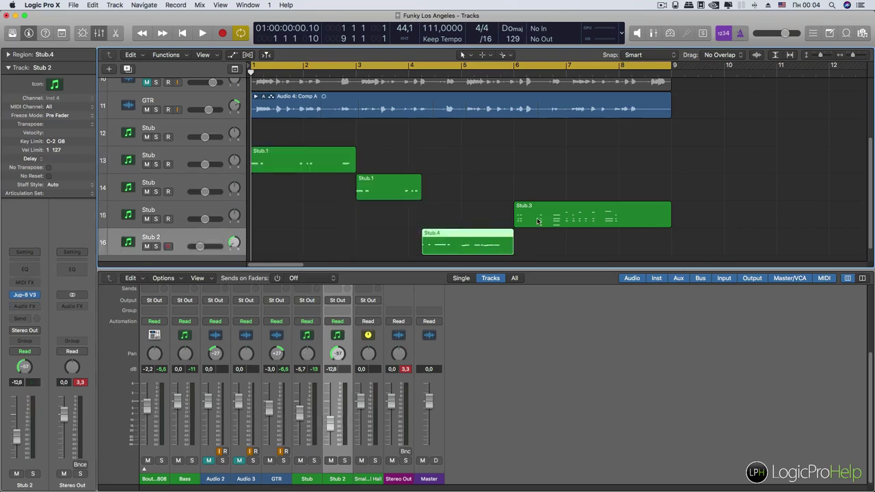
pyautogui.click(530, 215)
pyautogui.click(391, 186)
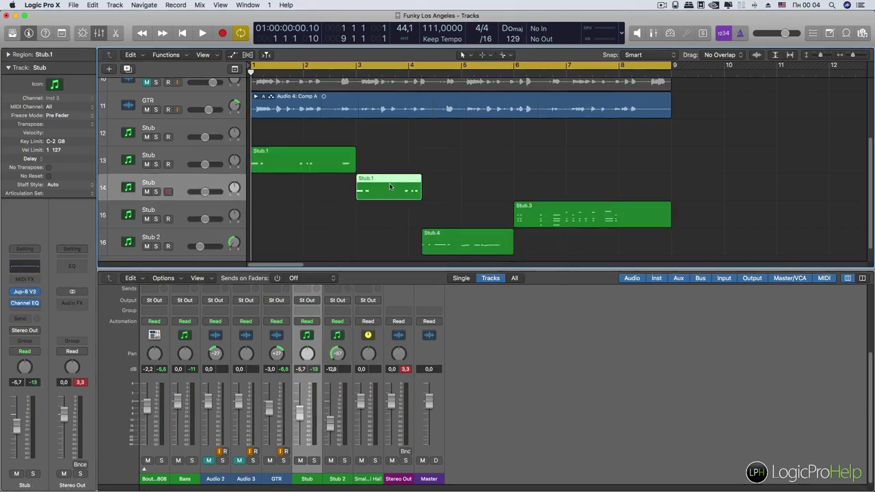
# Step: Swap the two Stub.1 regions in time along tracks 13 and 14, and return both to their original positions
pyautogui.moveTo(320, 153); pyautogui.dragTo(454, 155)
pyautogui.moveTo(391, 192); pyautogui.dragTo(305, 195)
pyautogui.moveTo(410, 162); pyautogui.dragTo(275, 162)
pyautogui.click(310, 196)
pyautogui.moveTo(310, 196); pyautogui.dragTo(394, 195)
# Step: Raise the shared Stub channel volume to -2.6 dB from track 14, and select track 13
pyautogui.moveTo(208, 193); pyautogui.dragTo(209, 193)
pyautogui.click(171, 162)
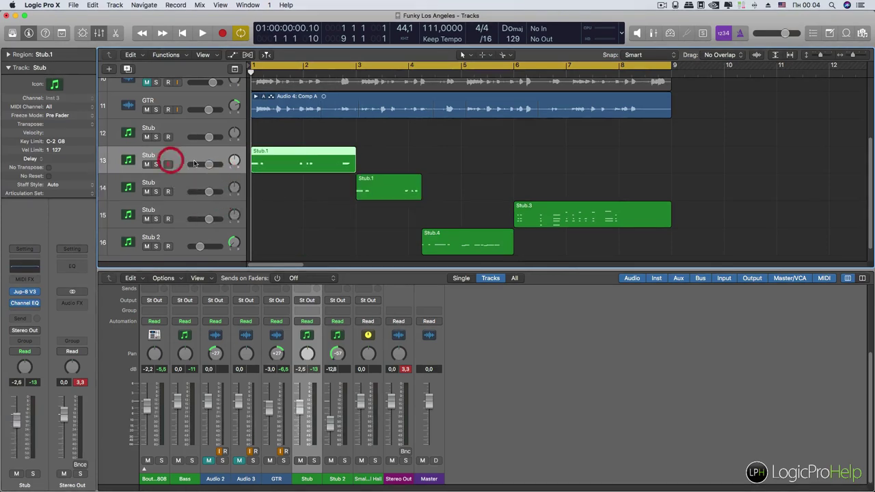
# Step: Expand the GTR track's take folder to examine its takes and comp sections, and collapse it again
pyautogui.scroll(3, 341, 143)
pyautogui.scroll(-3, 341, 143)
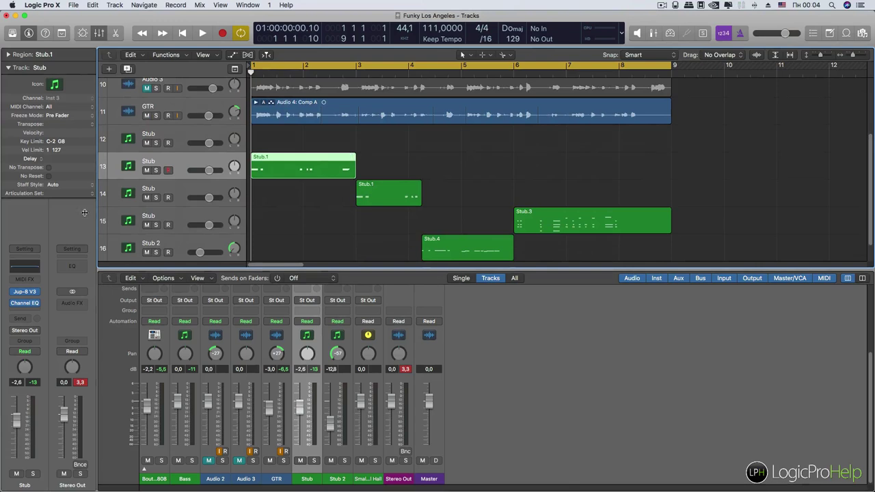
pyautogui.scroll(-2, 342, 199)
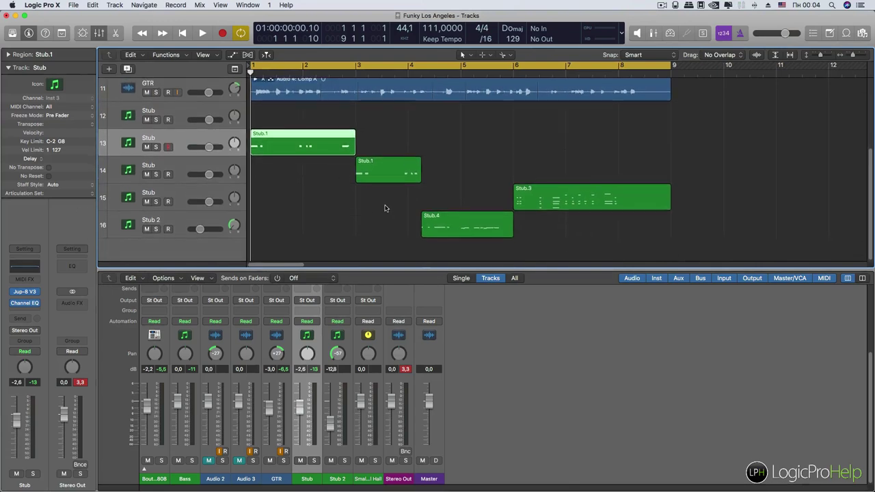
pyautogui.scroll(3, 315, 131)
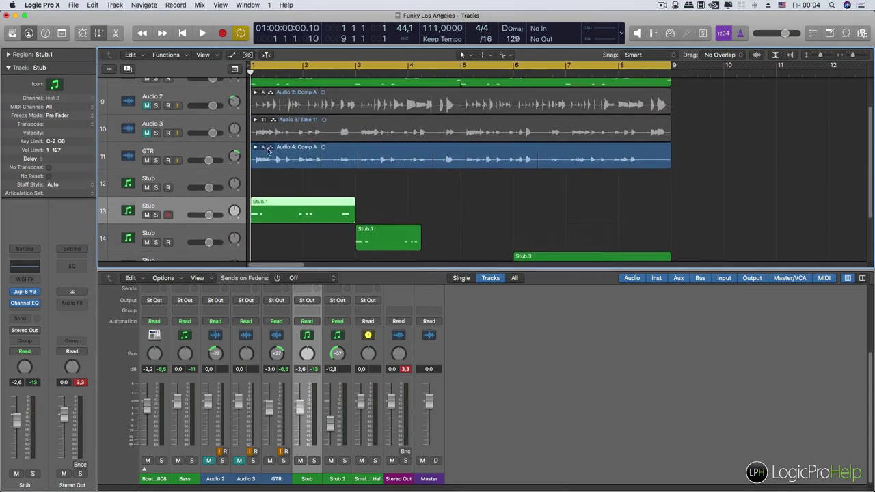
pyautogui.click(255, 147)
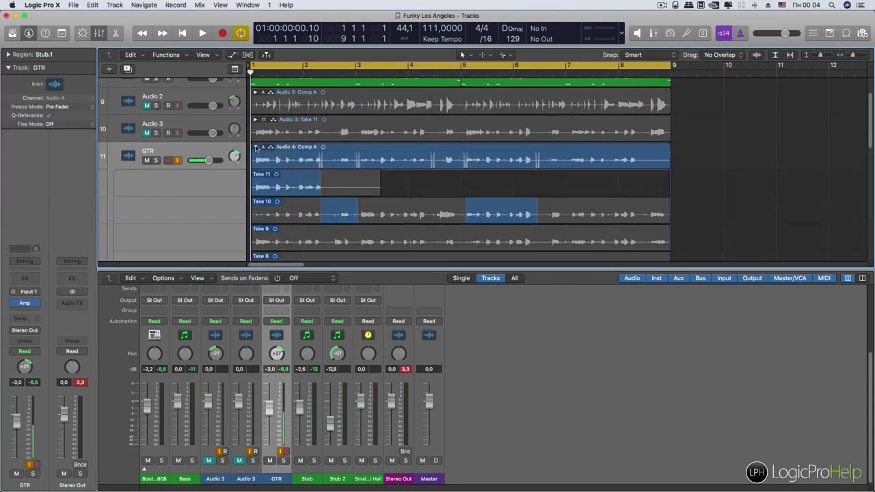
pyautogui.click(255, 147)
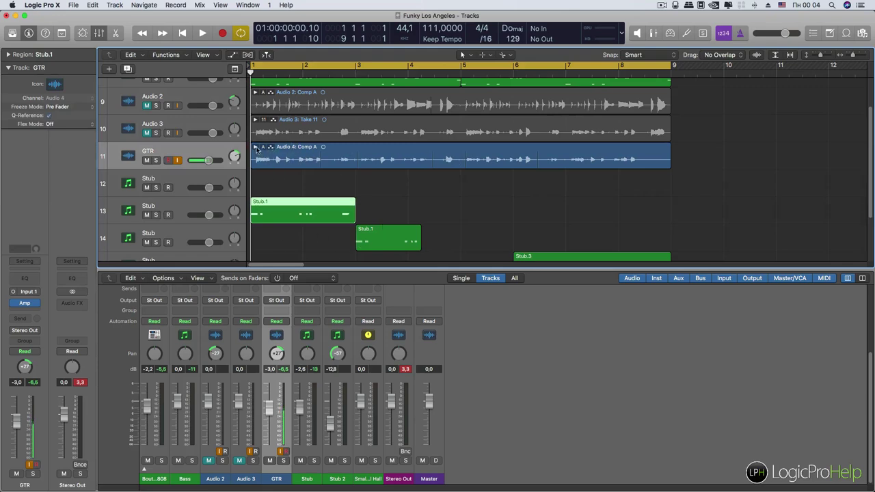
pyautogui.click(256, 147)
pyautogui.scroll(-5, 420, 166)
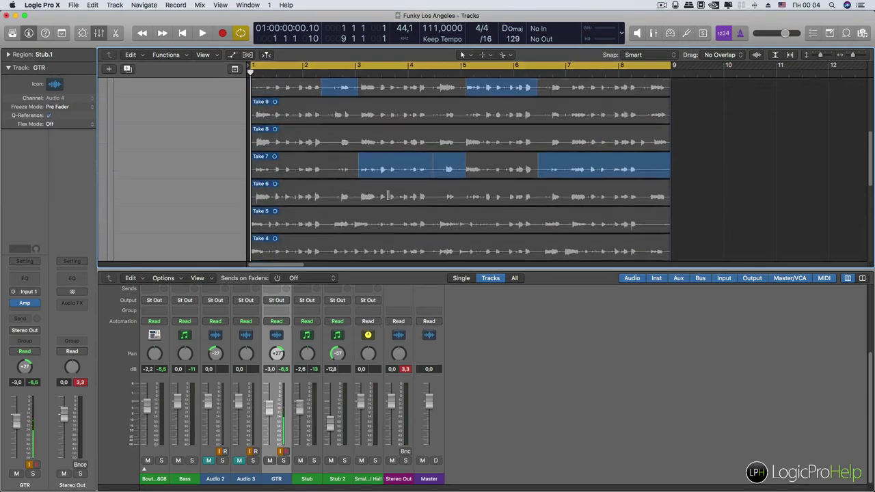
pyautogui.press('Down')
pyautogui.scroll(6, 482, 171)
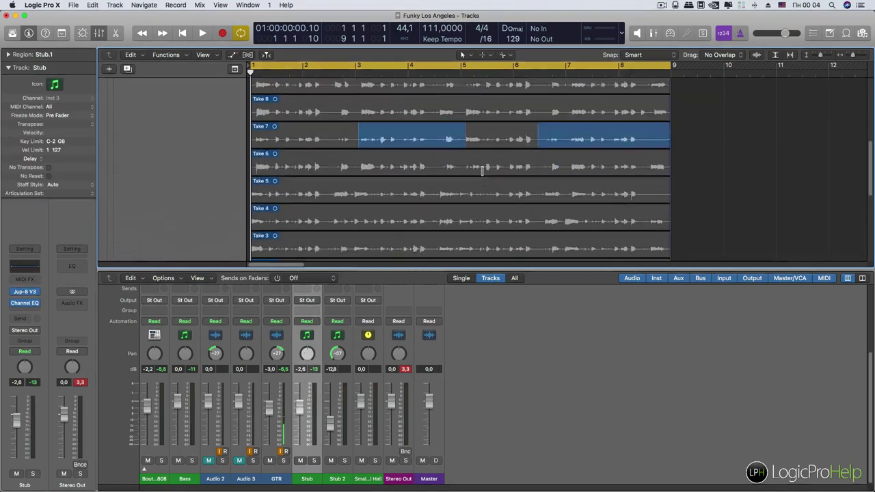
pyautogui.scroll(-2, 460, 219)
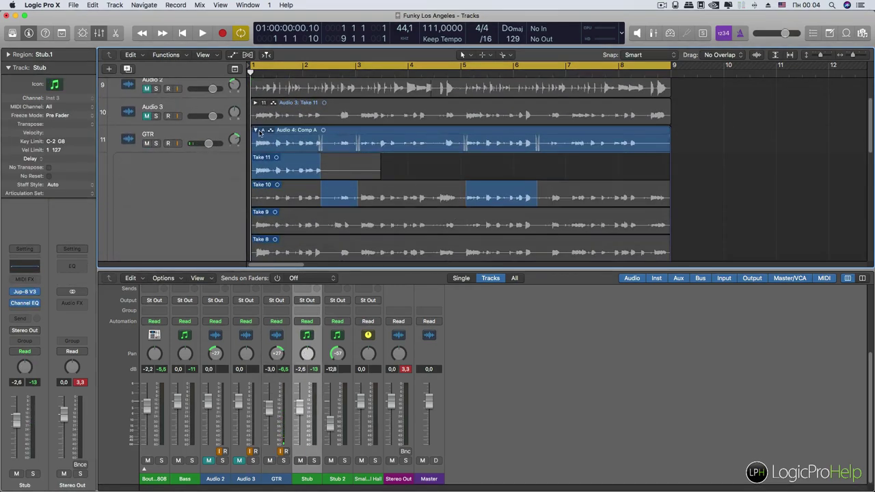
pyautogui.click(256, 130)
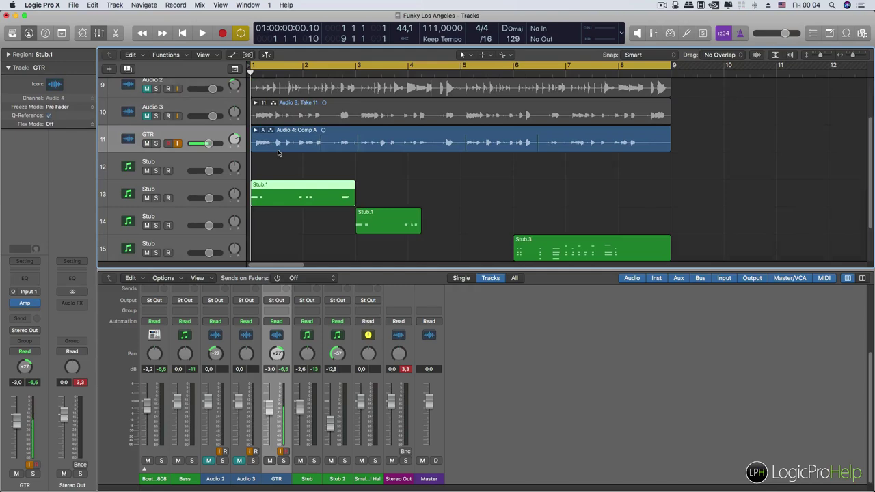